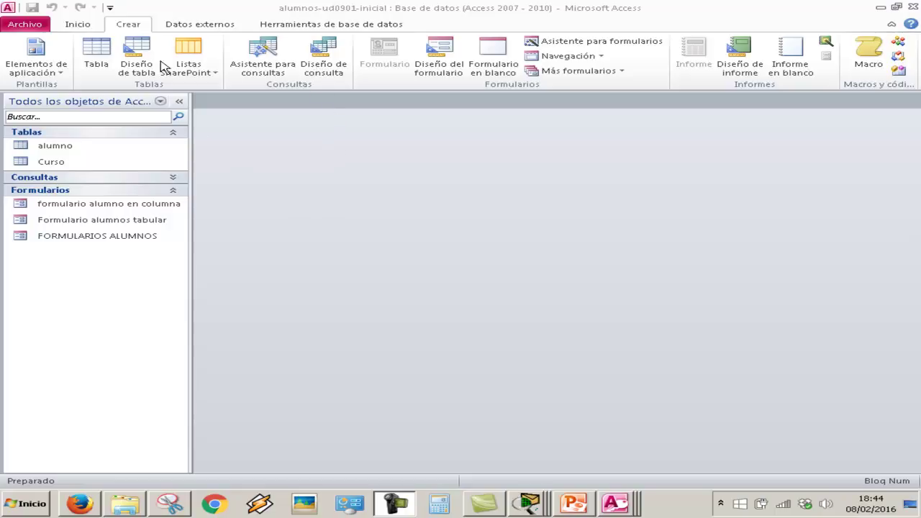
Step: Create a new query in design view with the alumno and Curso tables, and enlarge the alumno field list
click(333, 68)
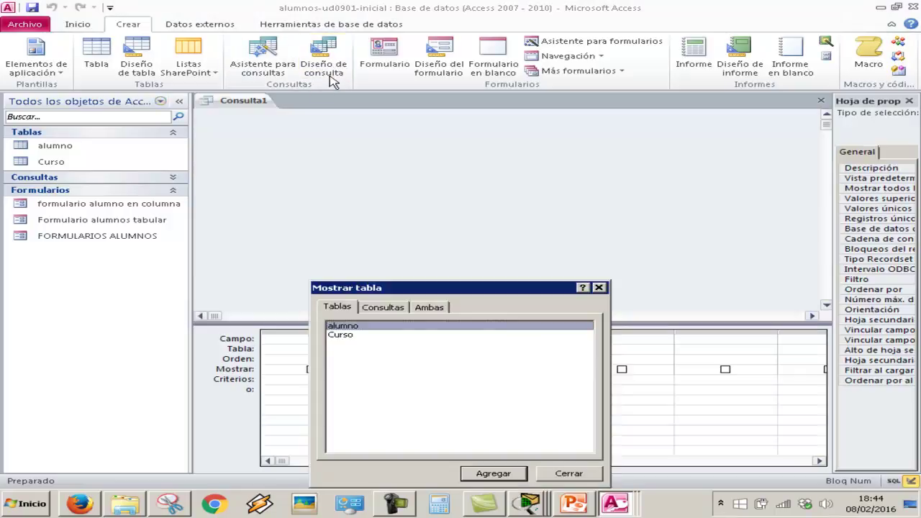
drag(466, 287, 544, 140)
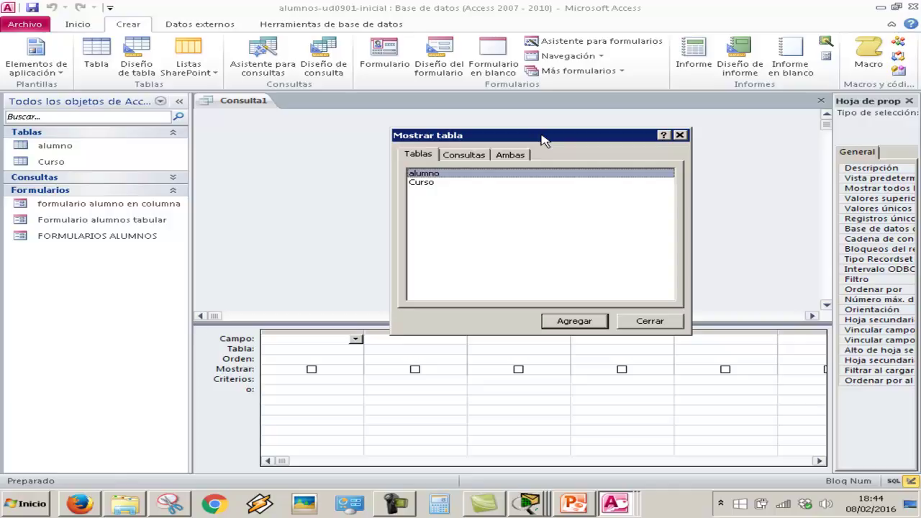
double_click(519, 174)
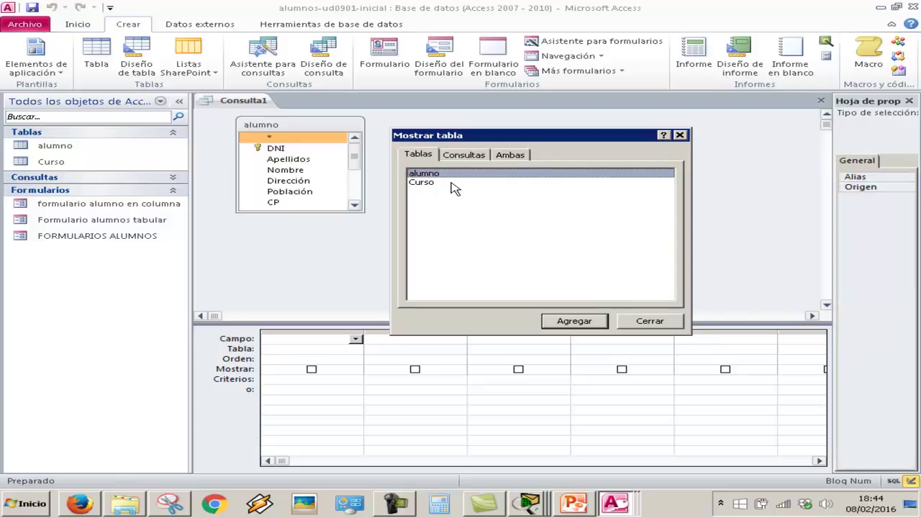
double_click(452, 183)
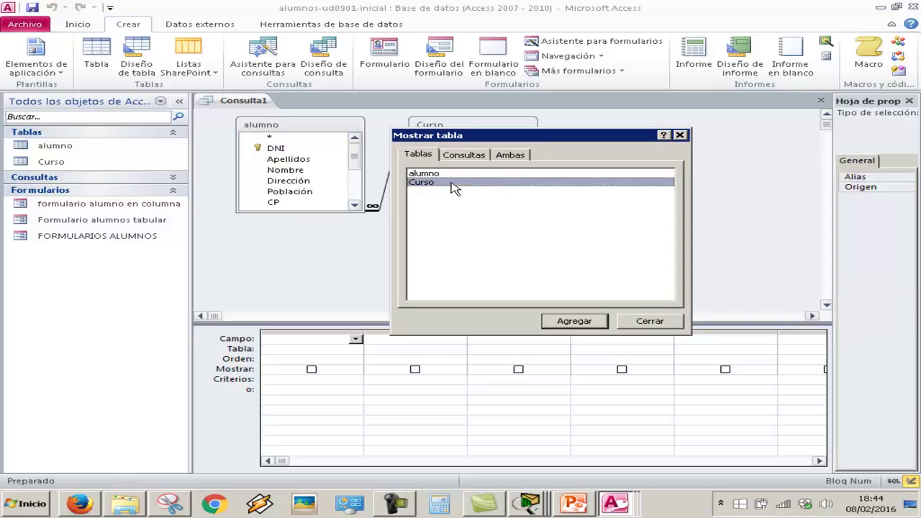
click(647, 322)
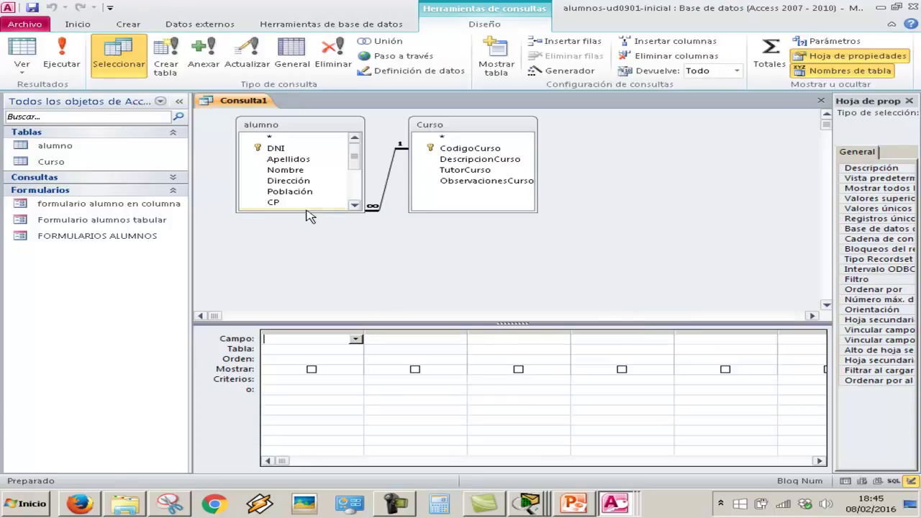
drag(313, 211, 314, 268)
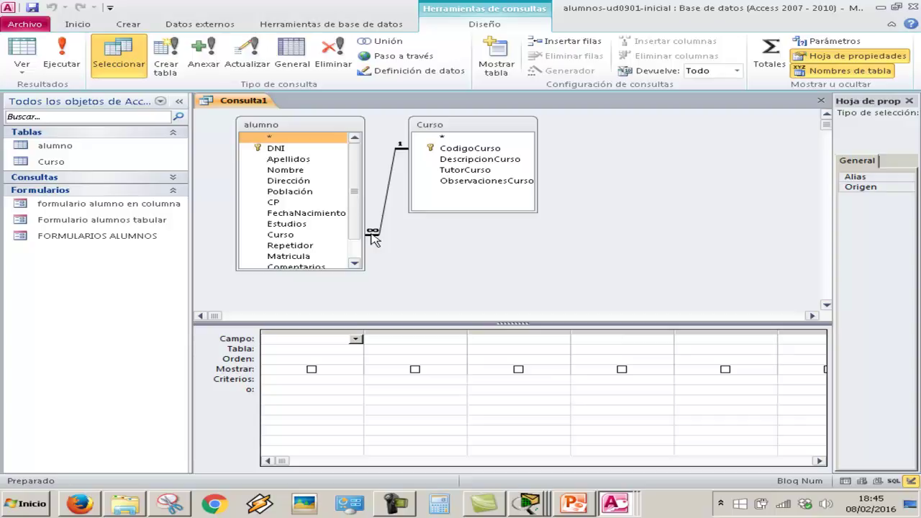
Step: Add CodigoCurso and DescripcionCurso from Curso, plus Apellidos and Nombre from alumno, to the query grid
click(491, 160)
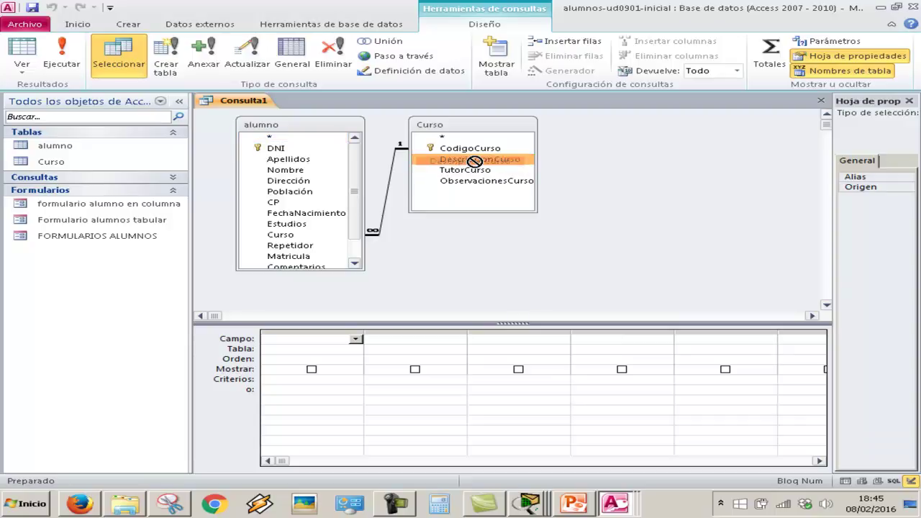
drag(468, 148, 306, 341)
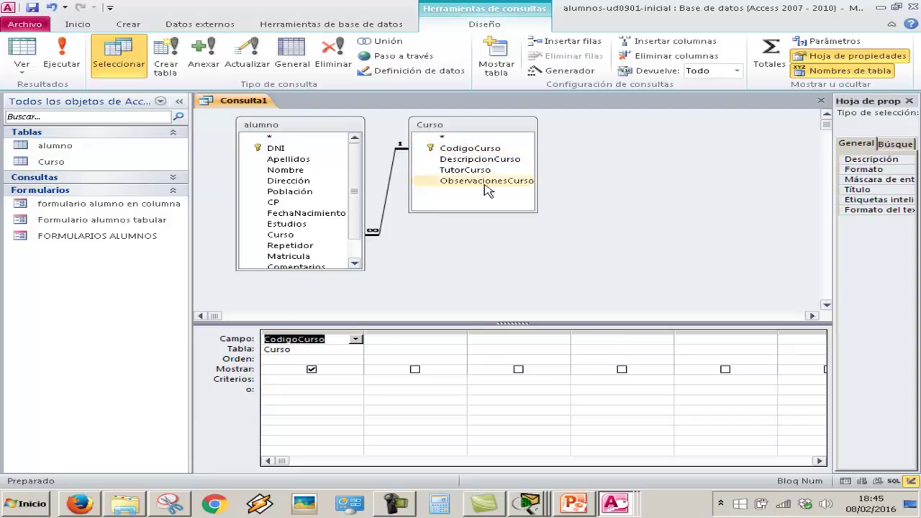
drag(487, 160, 395, 337)
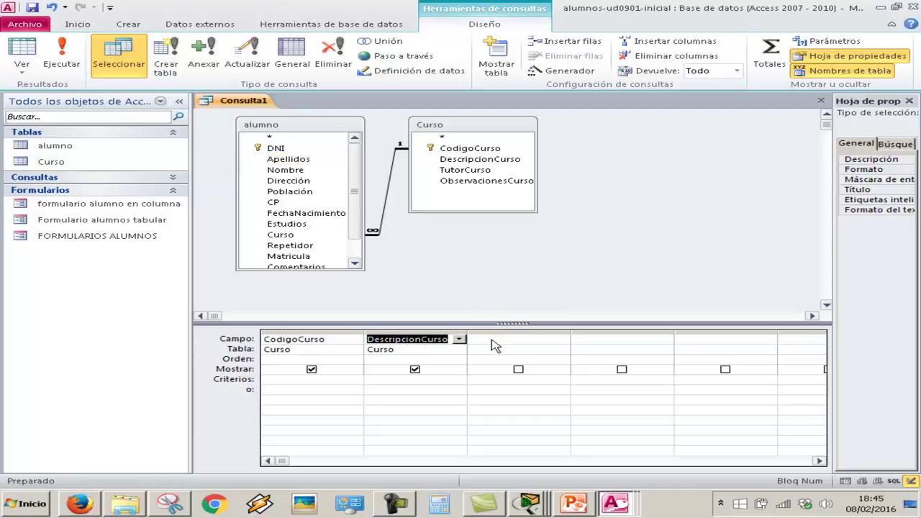
drag(292, 159, 483, 341)
drag(288, 171, 599, 340)
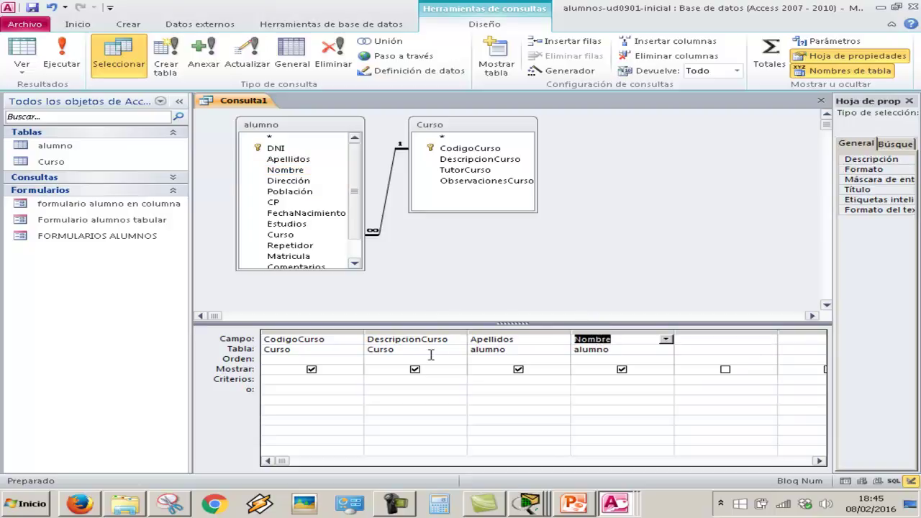
Step: Check the query's records in datasheet view and return to its design
click(21, 47)
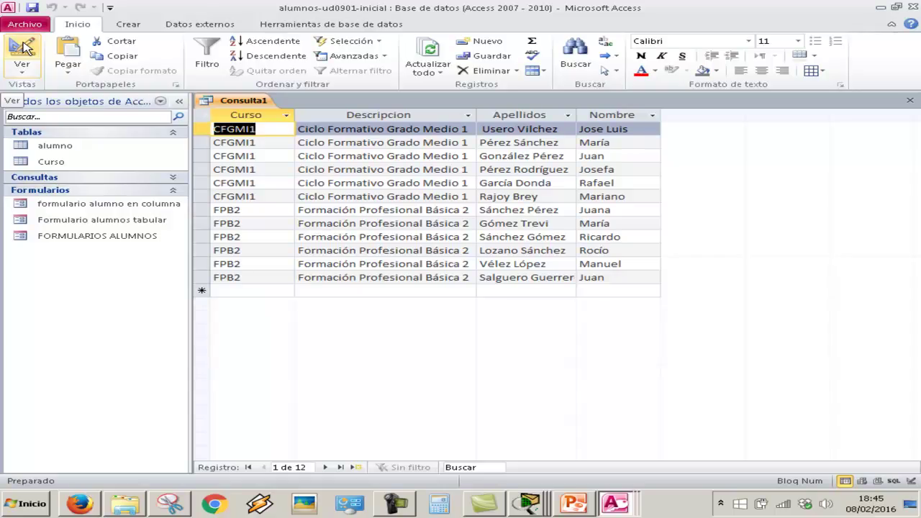
click(35, 78)
click(49, 211)
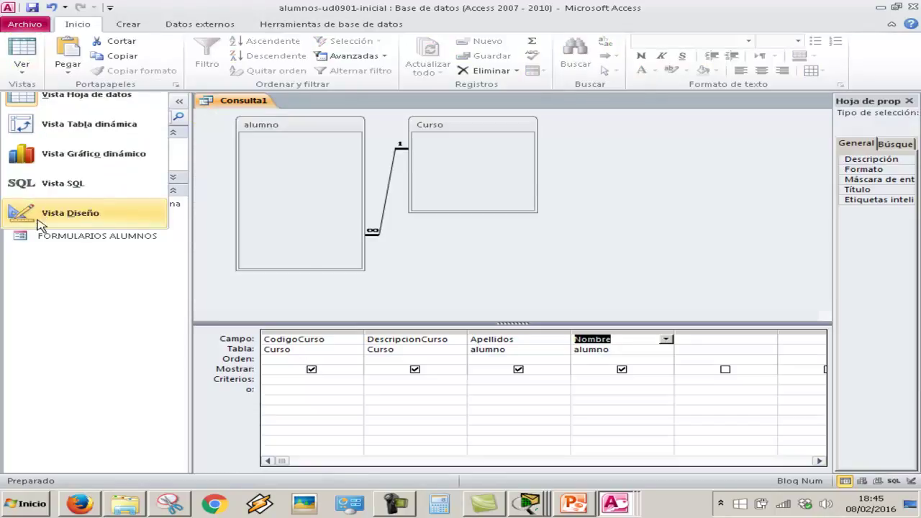
click(315, 357)
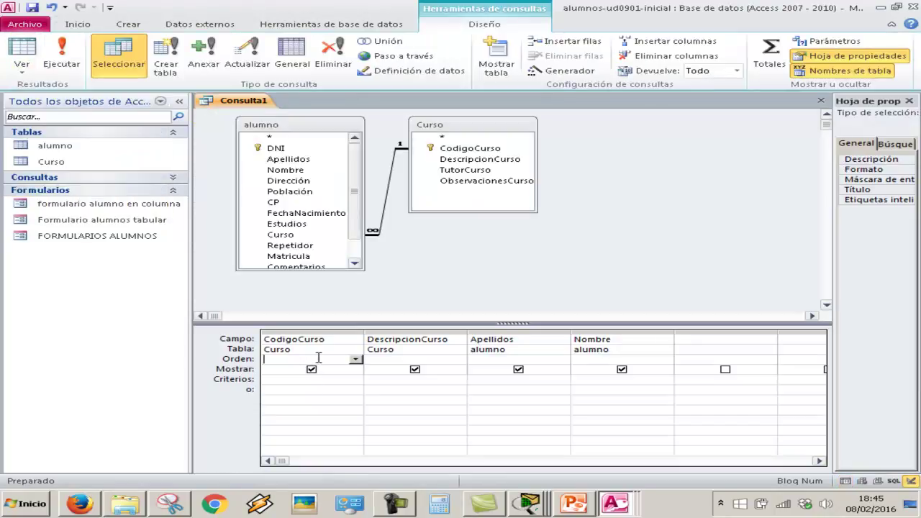
click(355, 359)
click(288, 369)
click(401, 359)
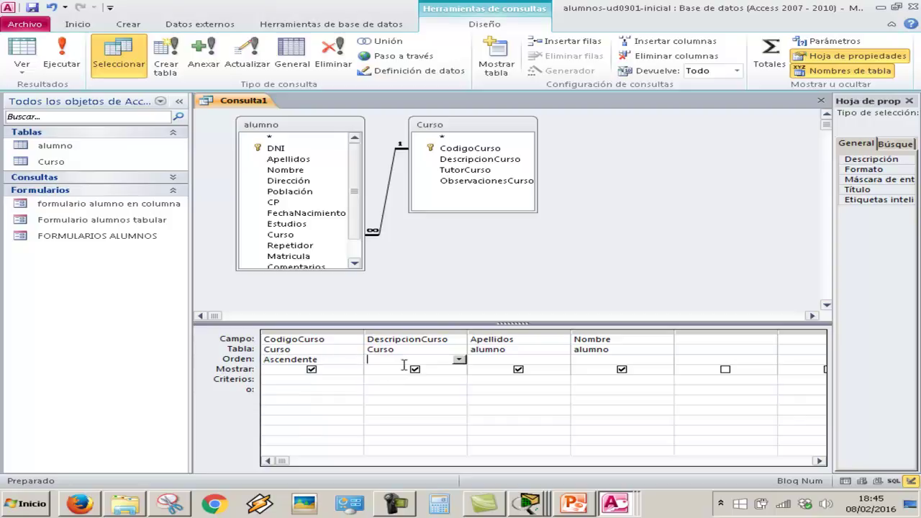
click(354, 361)
click(354, 359)
click(356, 360)
click(355, 359)
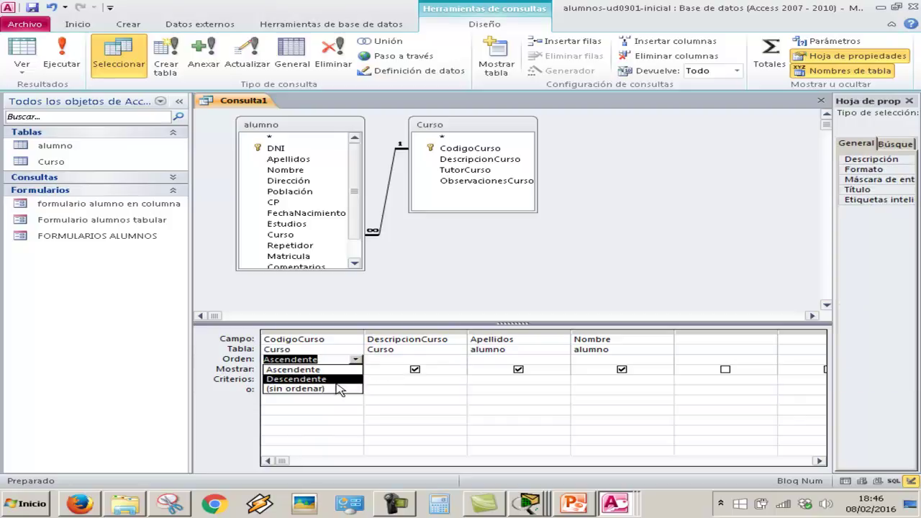
click(353, 389)
Step: Sort the query in ascending order by DescripcionCurso, Apellidos and Nombre
click(422, 359)
click(459, 359)
click(445, 370)
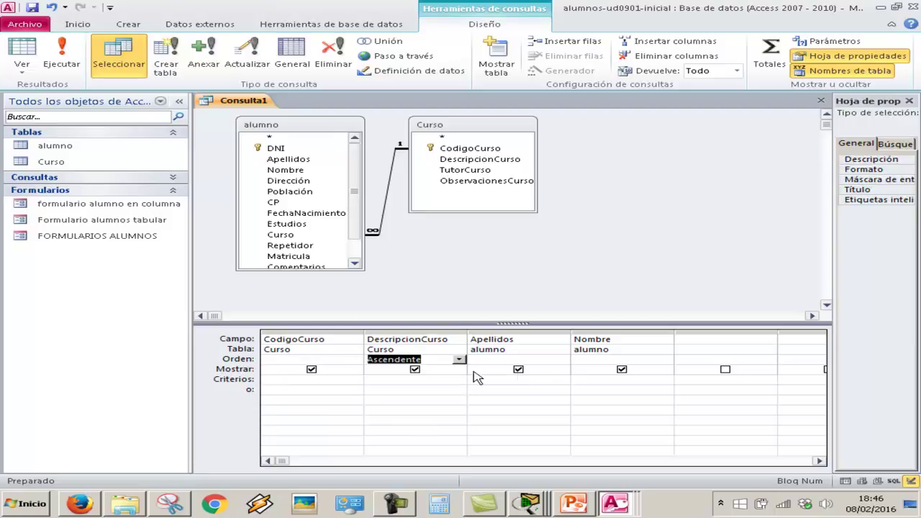
click(555, 359)
click(562, 359)
click(565, 371)
click(594, 364)
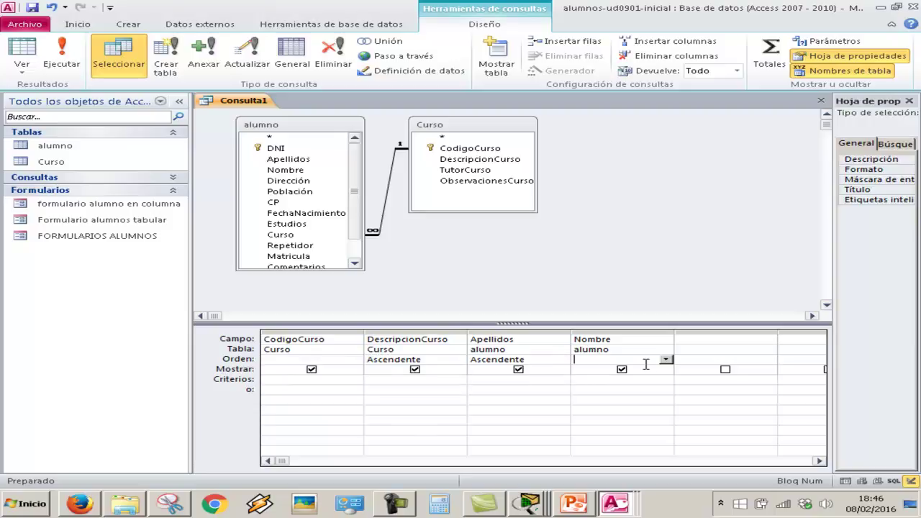
click(667, 360)
click(660, 370)
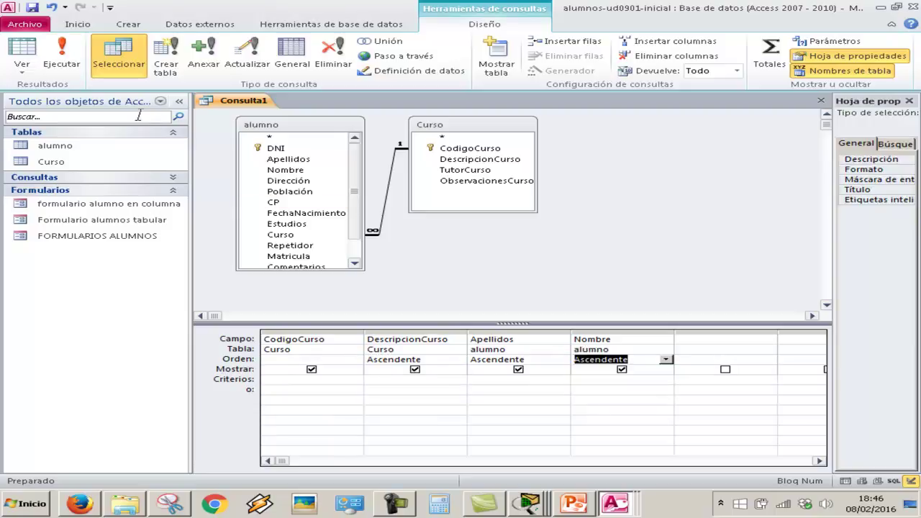
Step: Examine the order of the query's records in datasheet view
click(22, 51)
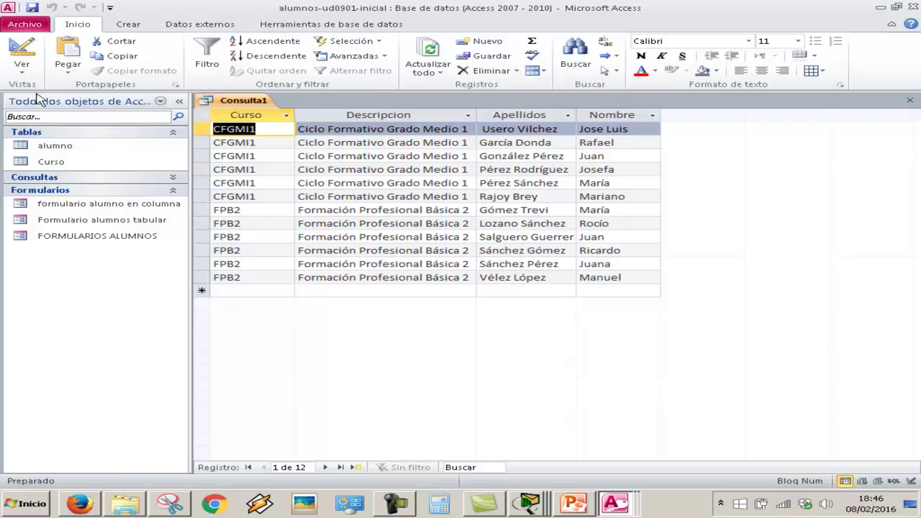
click(21, 65)
click(66, 213)
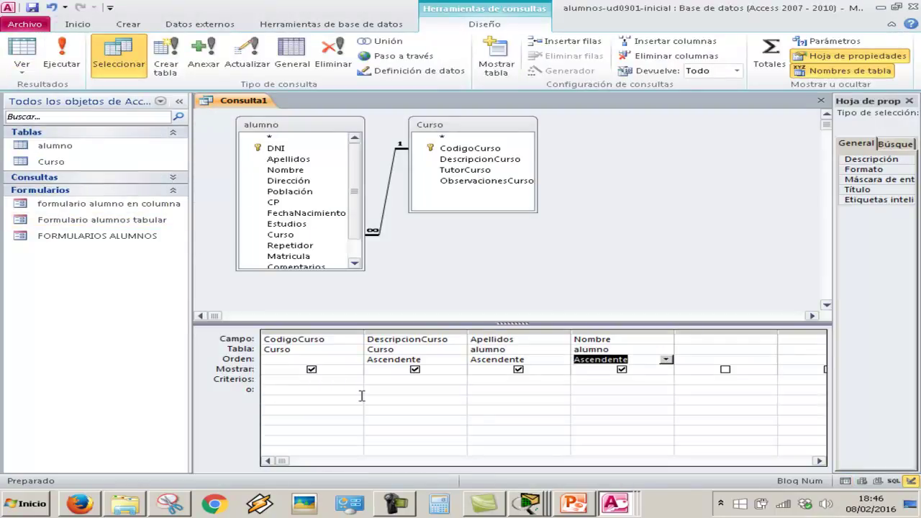
click(21, 58)
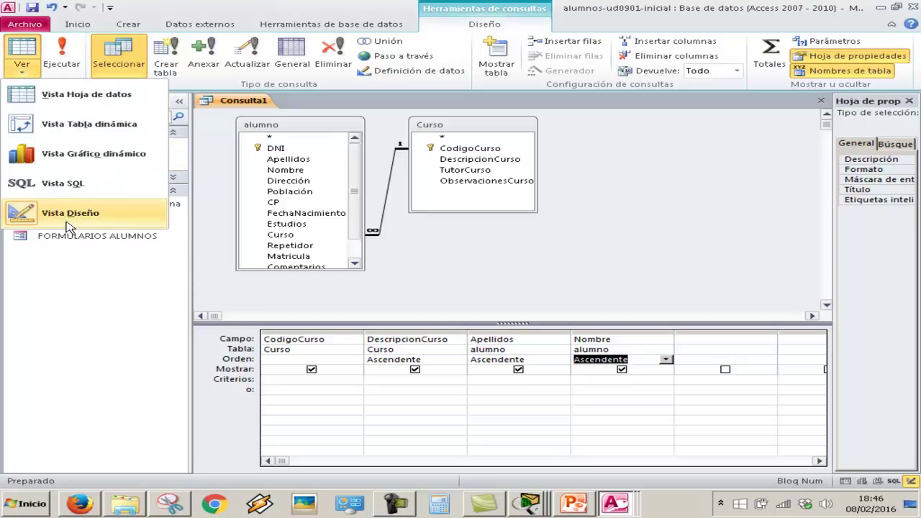
click(65, 212)
click(22, 49)
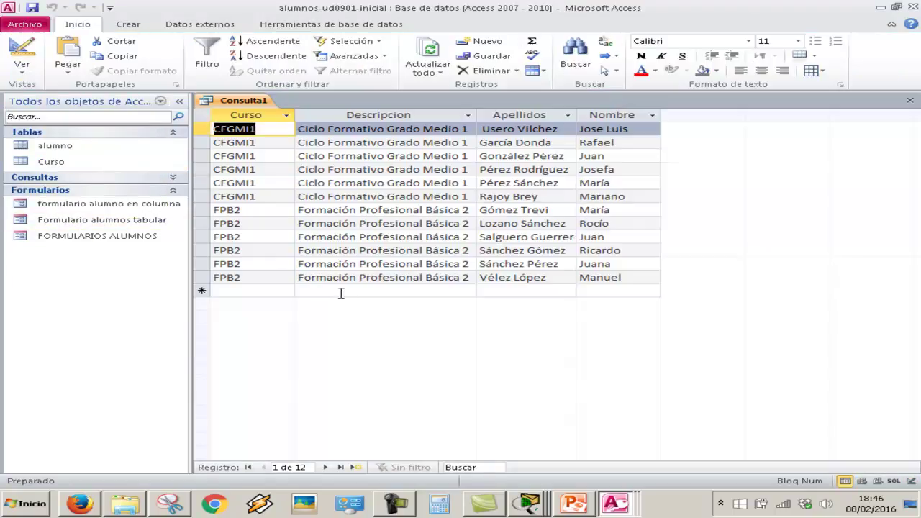
Step: Remove the leading space from the first record's Apellidos value and reload the query's datasheet to reapply the sorting
click(481, 130)
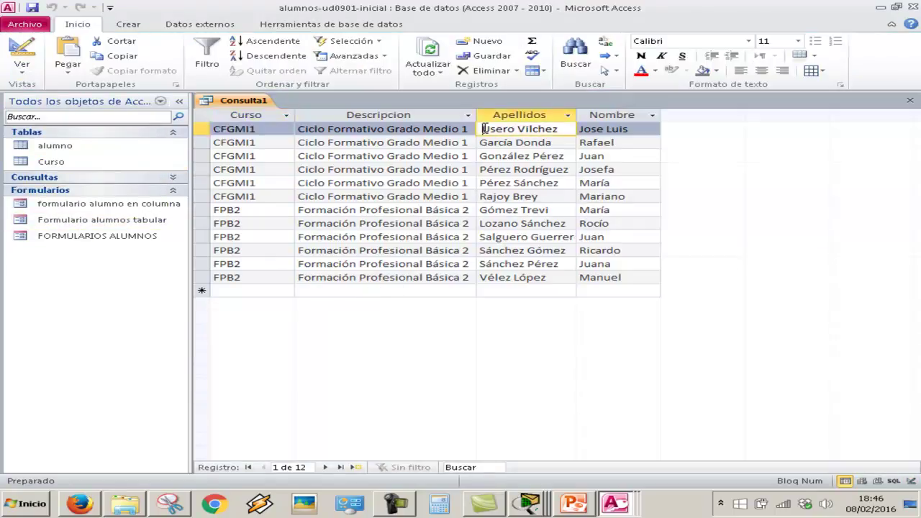
key(Tab)
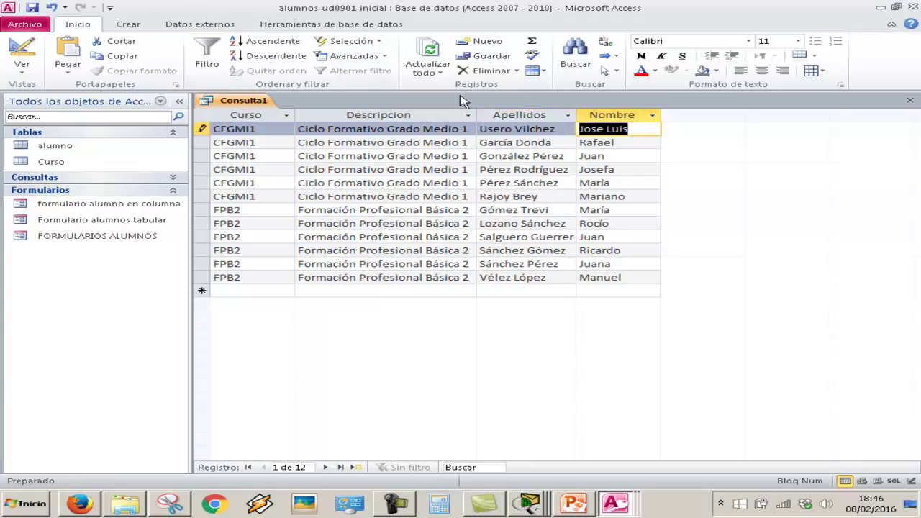
click(21, 49)
click(25, 49)
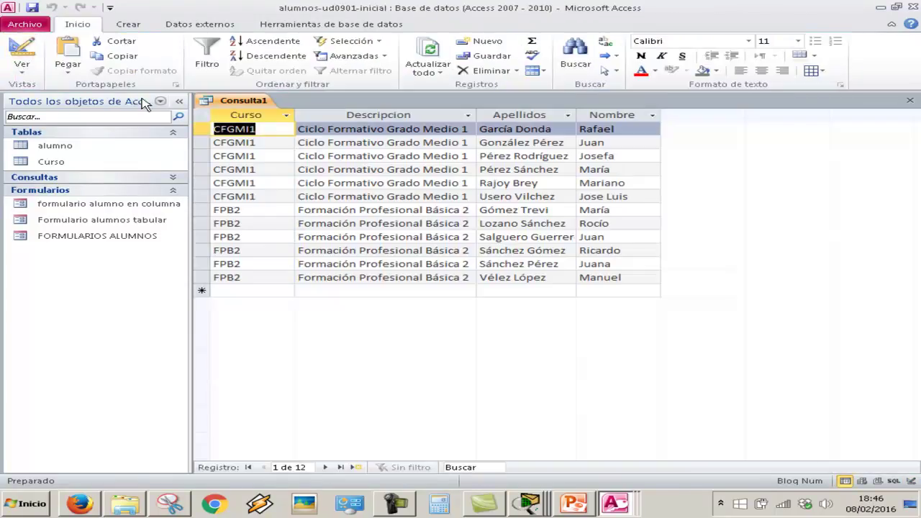
Step: Save the query as "Consulta Cursos y sus alumnos y alumnas"
click(22, 65)
click(31, 7)
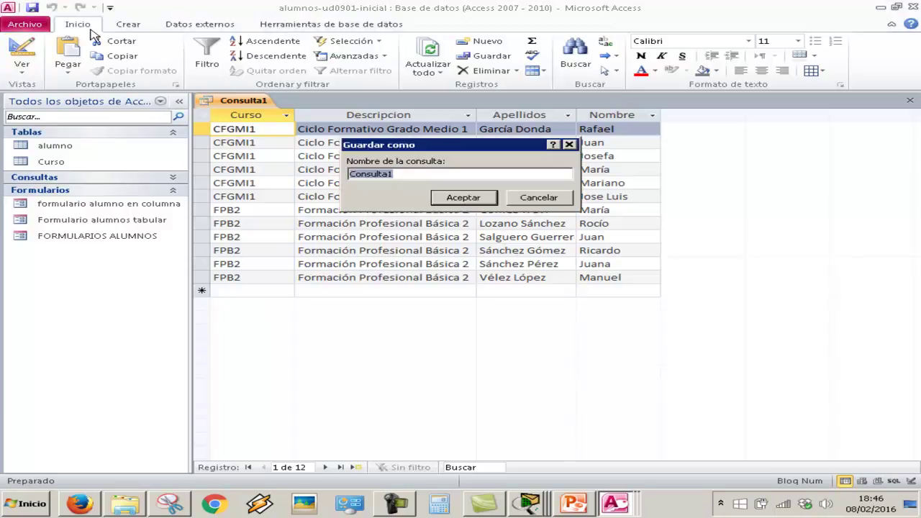
text(Consult)
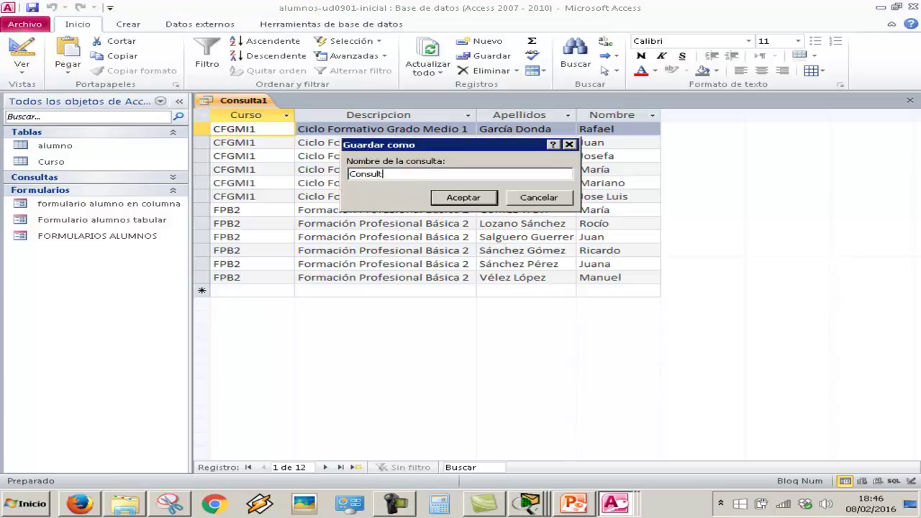
text(a Cursos y sus alumnos y alumnas)
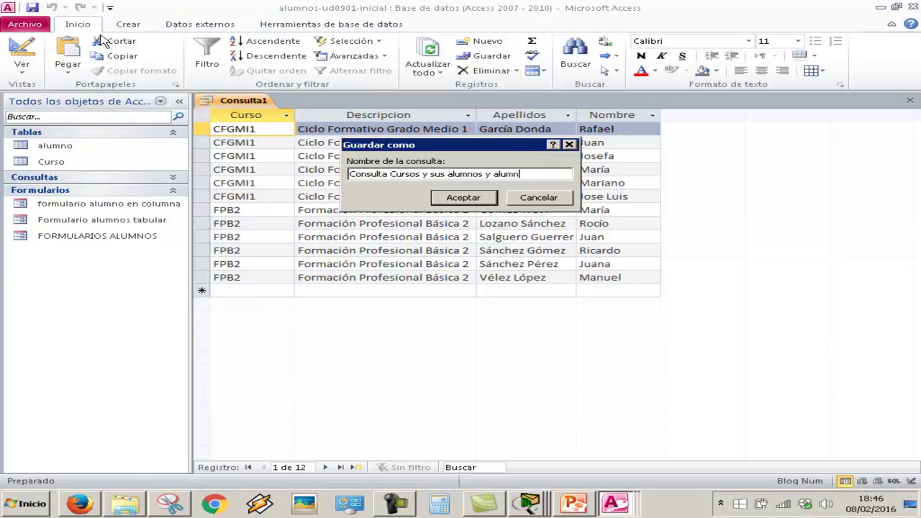
key(Return)
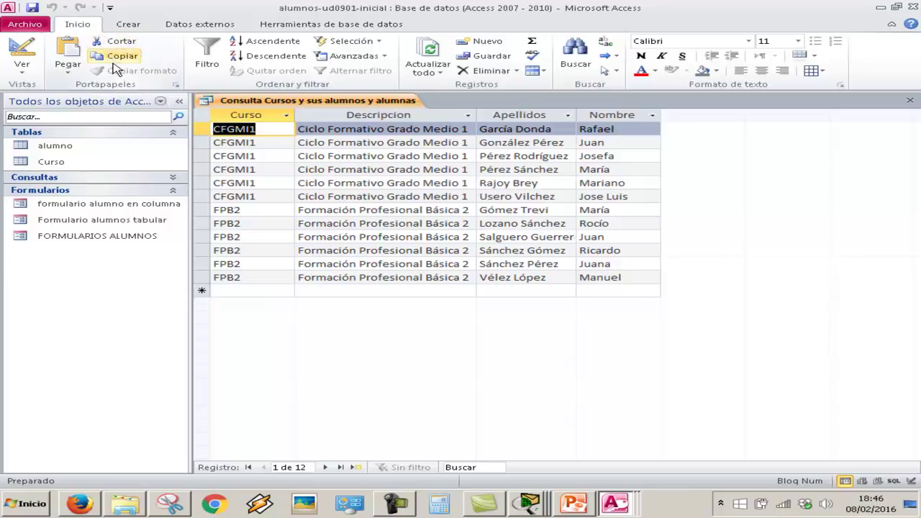
Step: Switch to the GESTION-ud0901-inicial database with the Artículo table
click(613, 503)
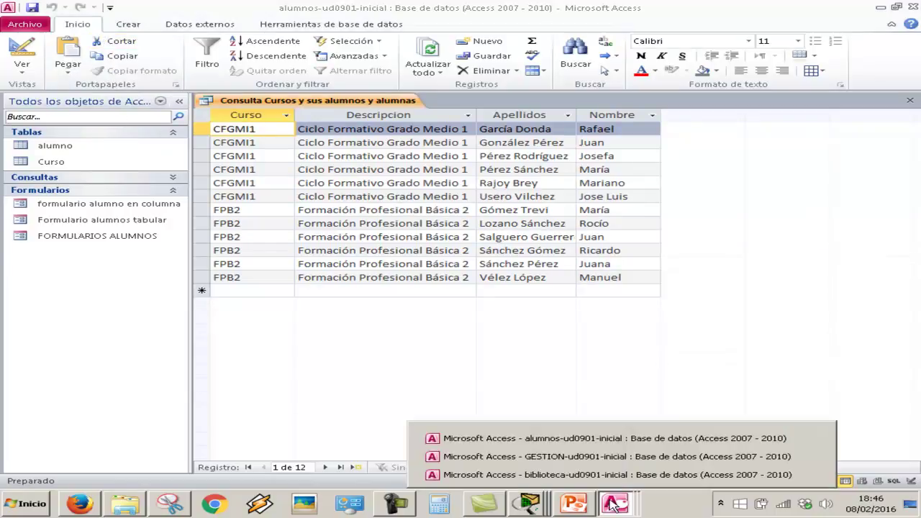
click(577, 460)
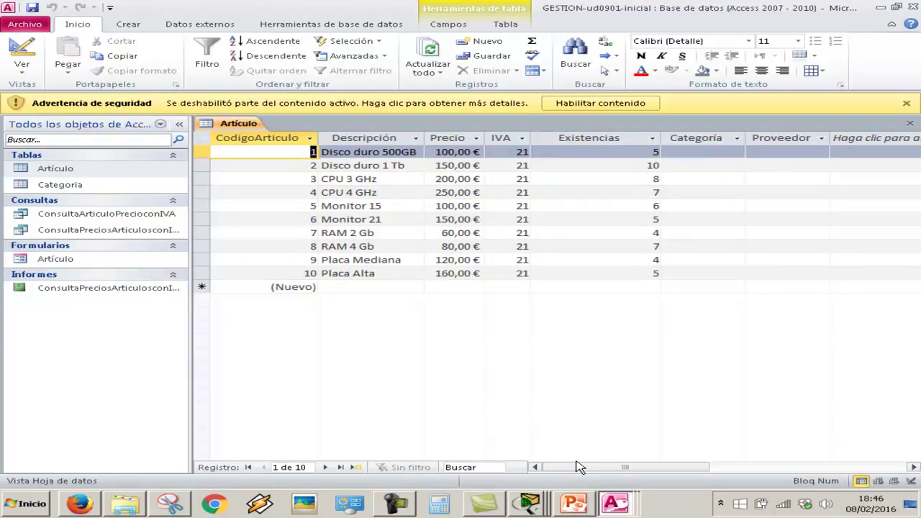
Step: Try to set the Categoría of the Disco duro 500GB article to Discos, and discard the entry
click(720, 151)
click(719, 153)
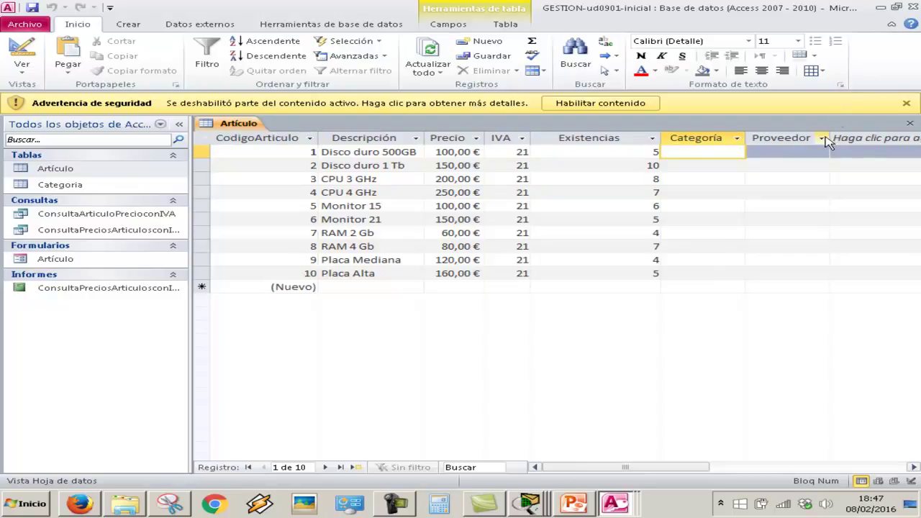
text(Discos)
key(Tab)
key(Tab)
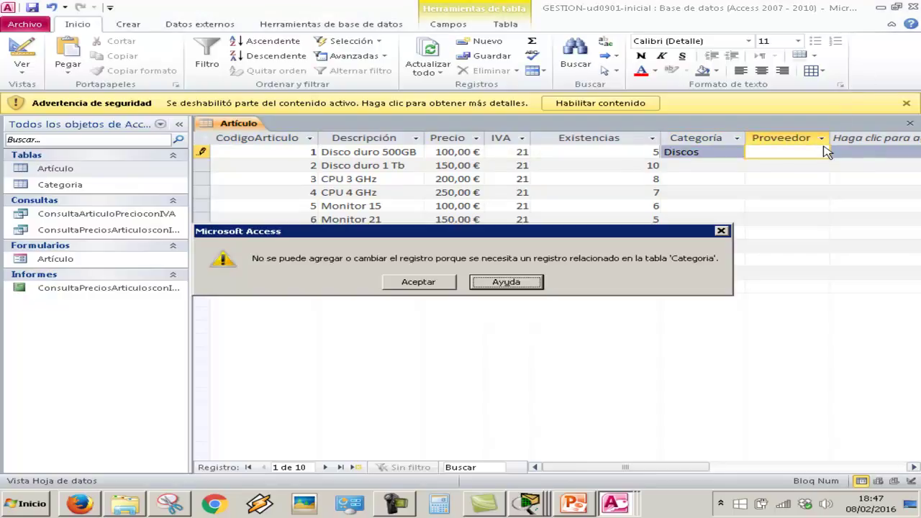
key(Escape)
click(722, 168)
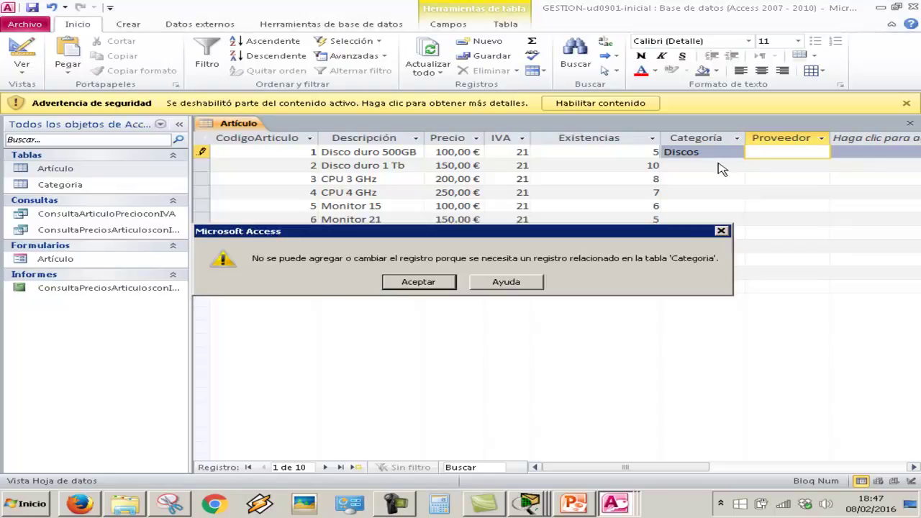
key(Escape)
key(Escape)
click(698, 152)
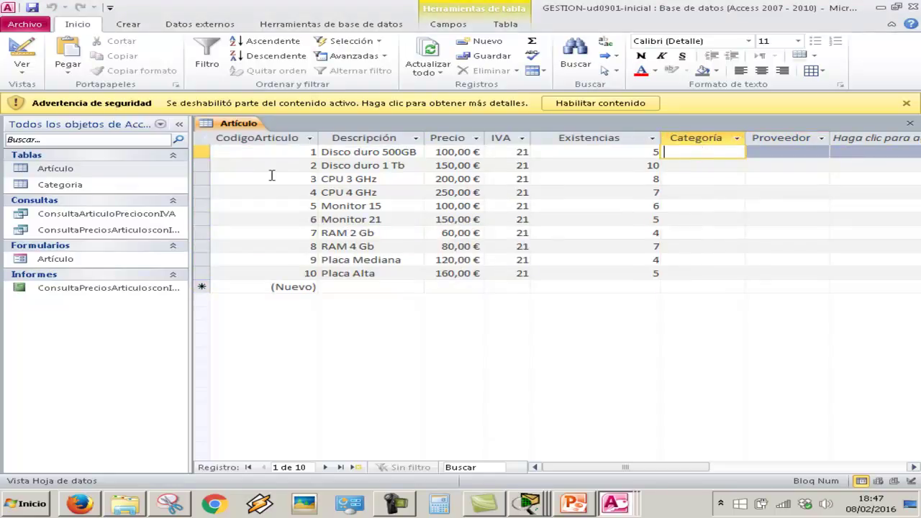
Step: Open the Categoria table and add a new record with the Código DI
double_click(117, 186)
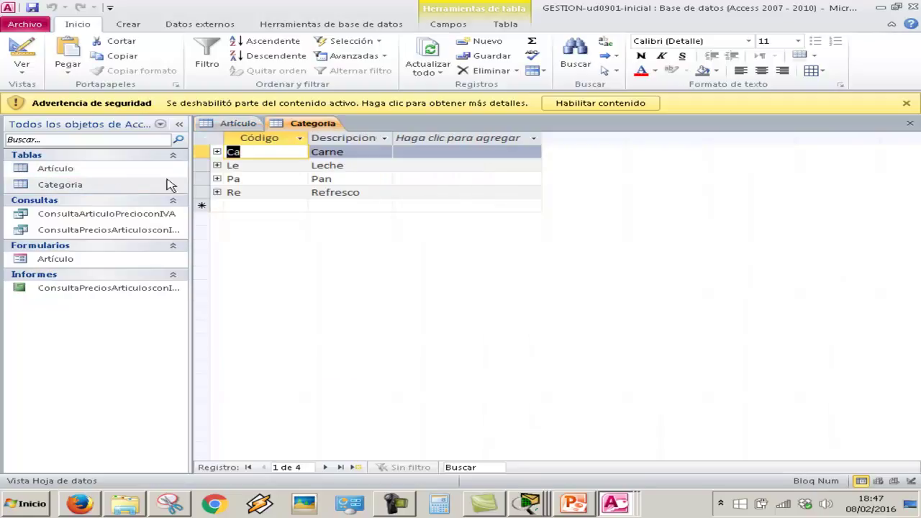
click(245, 206)
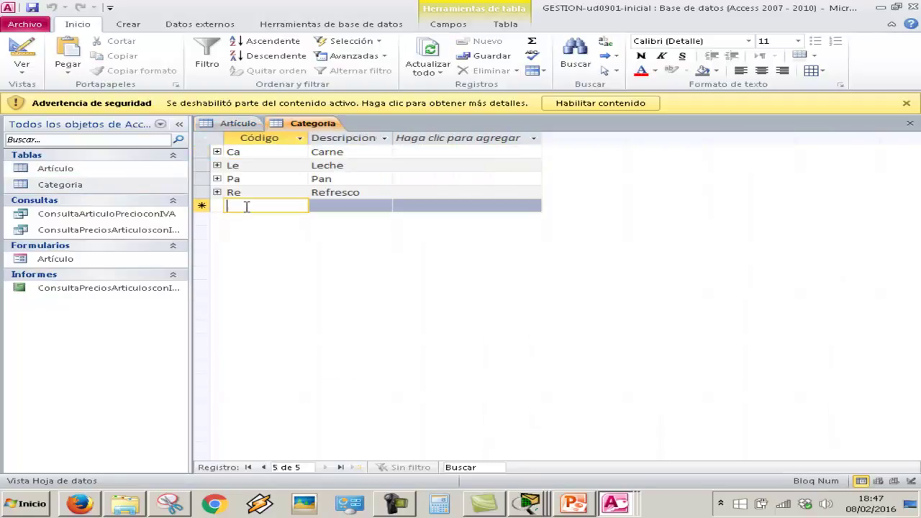
double_click(104, 173)
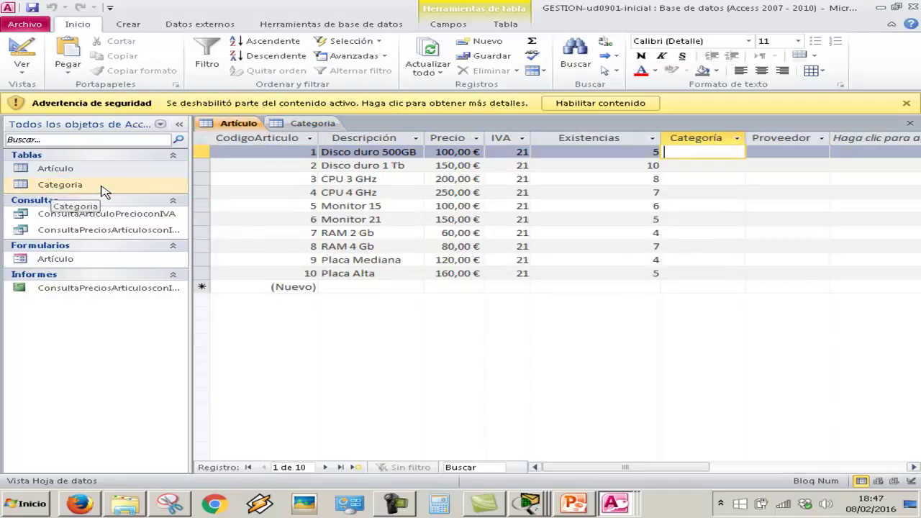
double_click(101, 185)
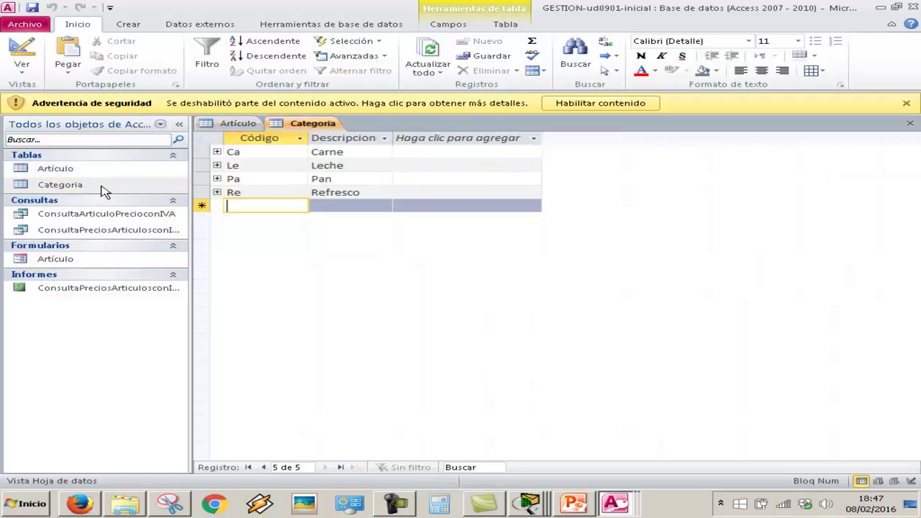
key(Caps_Lock)
text(DI)
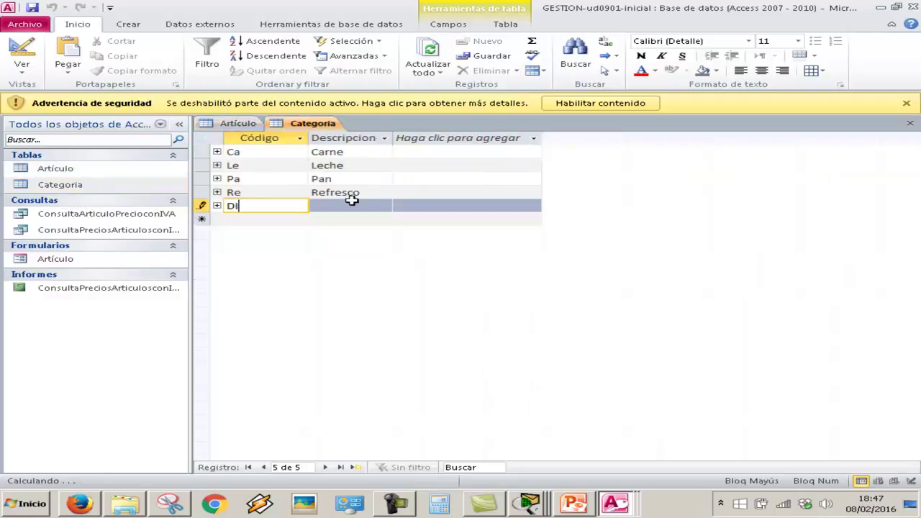
key(Down)
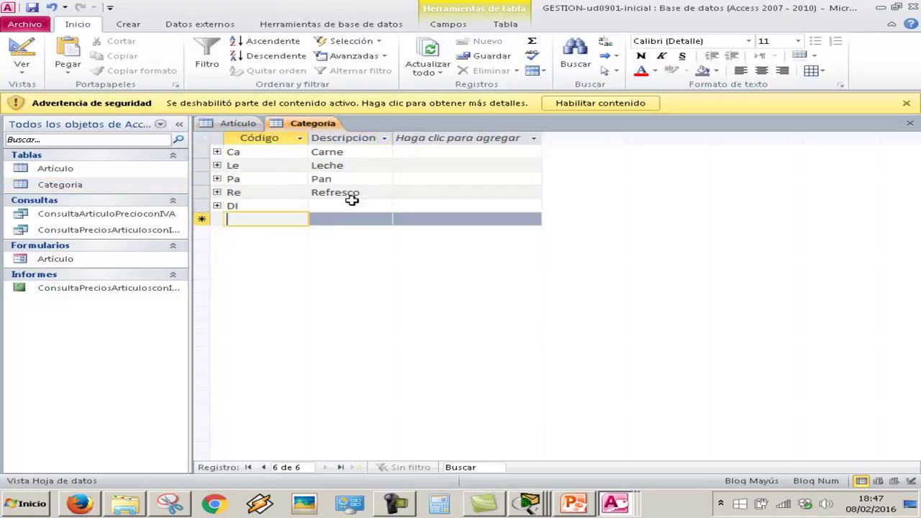
Step: Add category records with the codes CPU, RAM and PLACA, and complete the DI code as DISCO
text(CPU)
key(Tab)
key(Tab)
key(Tab)
key(shift+Tab)
text(RAM)
key(Down)
text(PLACA)
click(286, 208)
text(SCO)
key(Tab)
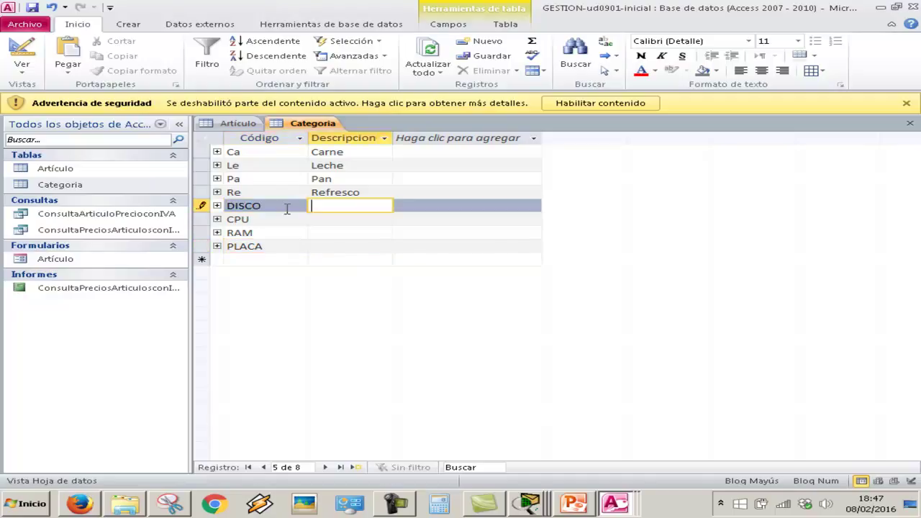
Step: Check the articles in the Artículo table and add a category record with the Código MONITOR
click(236, 123)
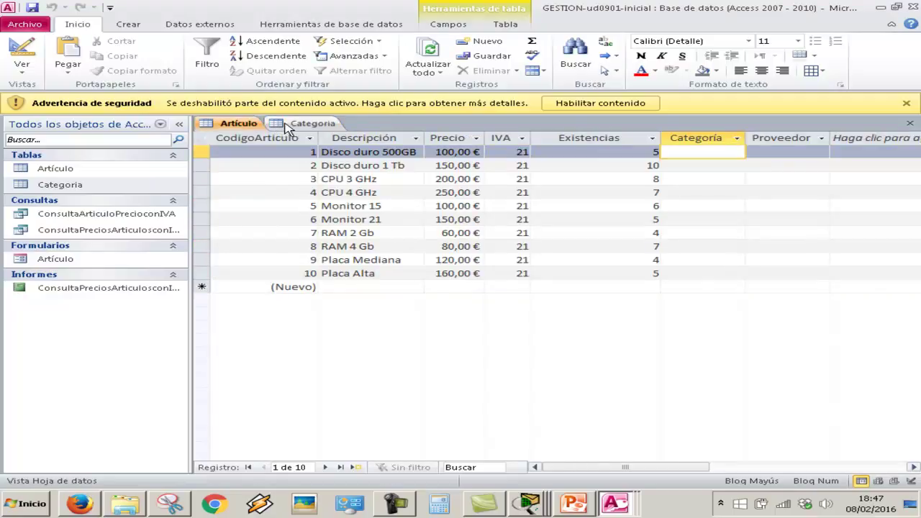
click(303, 123)
click(251, 260)
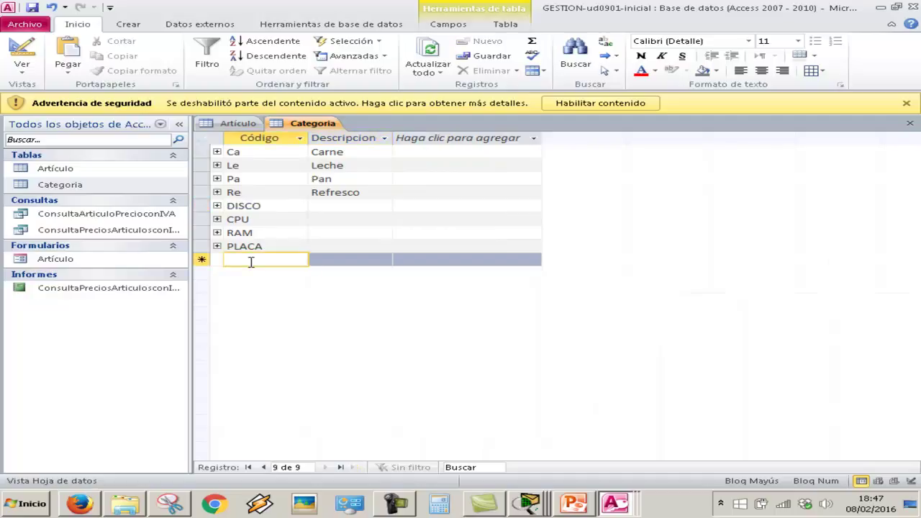
text(MONITOR)
key(Tab)
Step: Enter the descriptions Disco, CPU and RAM for the DISCO, CPU and RAM categories
key(Up)
key(Up)
key(Up)
key(Up)
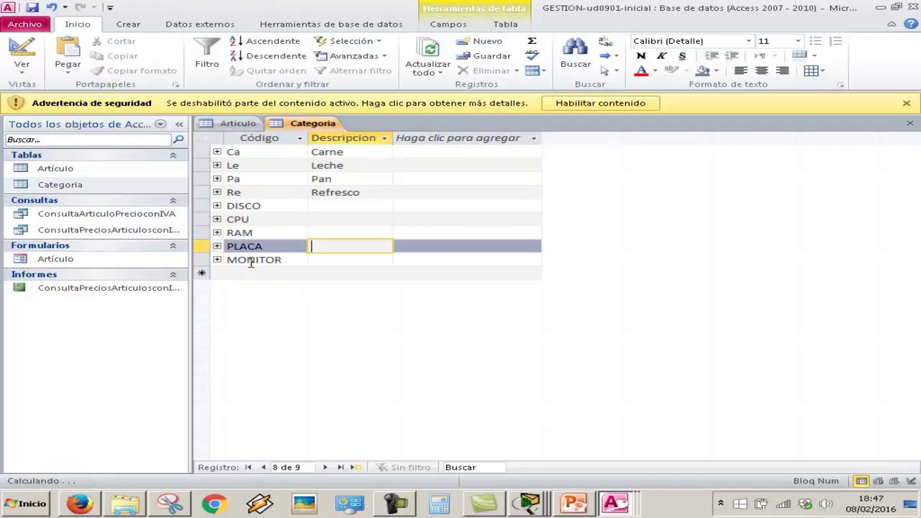
text(Dis)
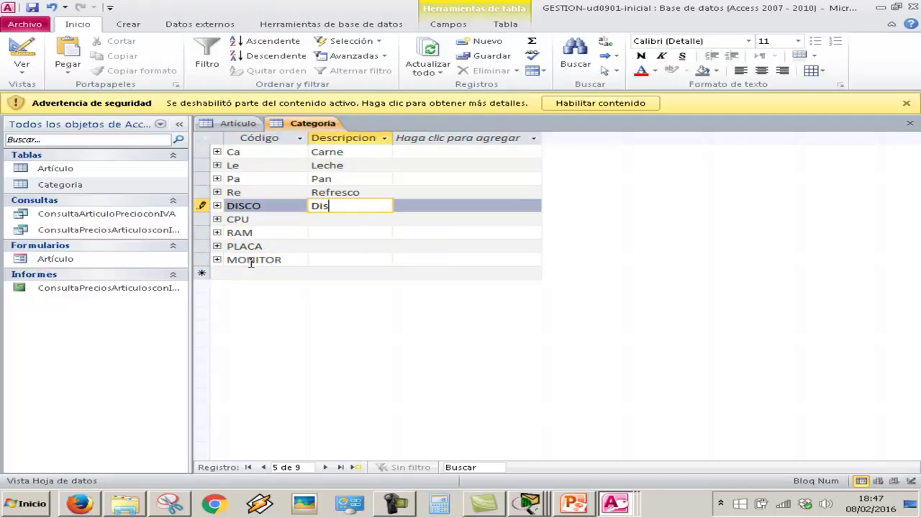
key(Down)
text(CPU)
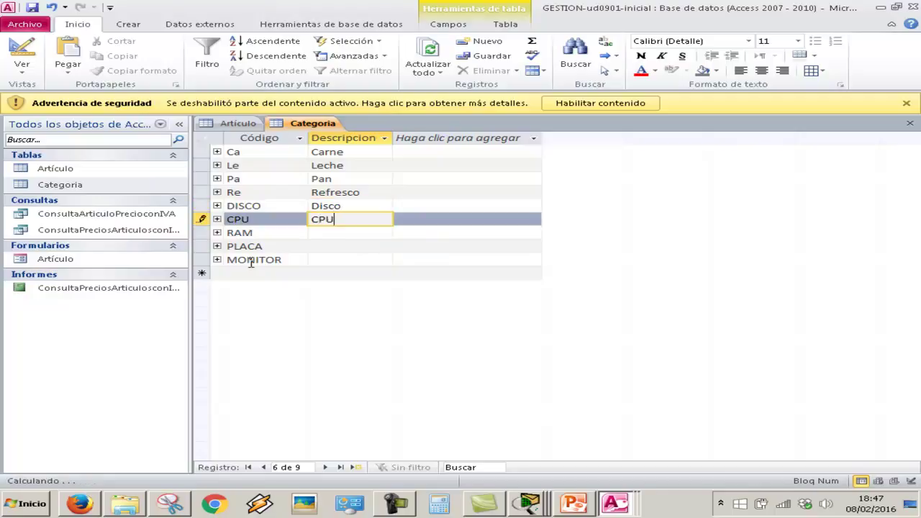
key(Down)
text(RAM)
Step: Enter the descriptions Placa and Monitor for the PLACA and MONITOR categories
key(Tab)
key(Down)
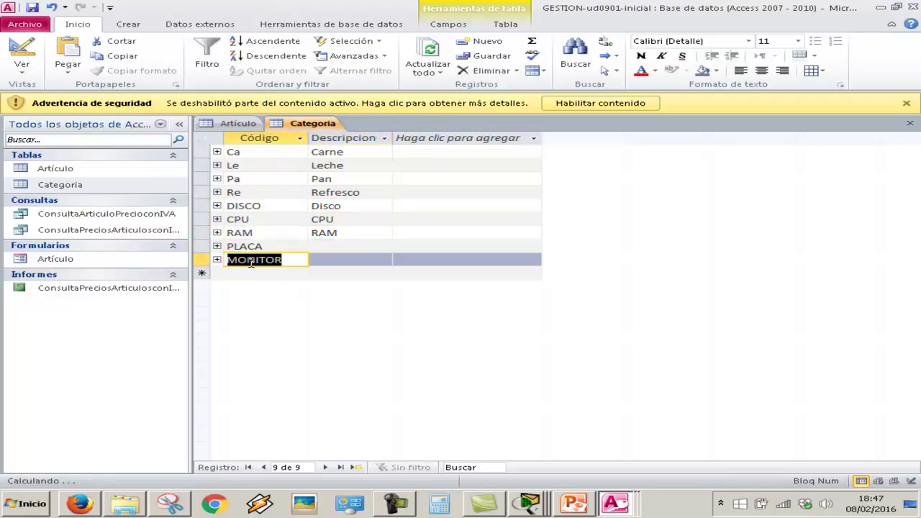
key(Up)
key(Tab)
text(Placa)
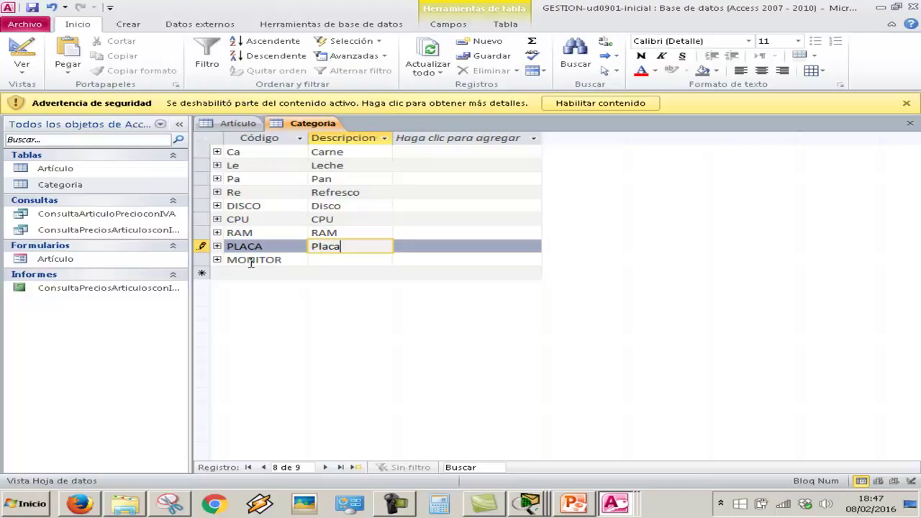
key(Down)
text(Monitor)
key(Tab)
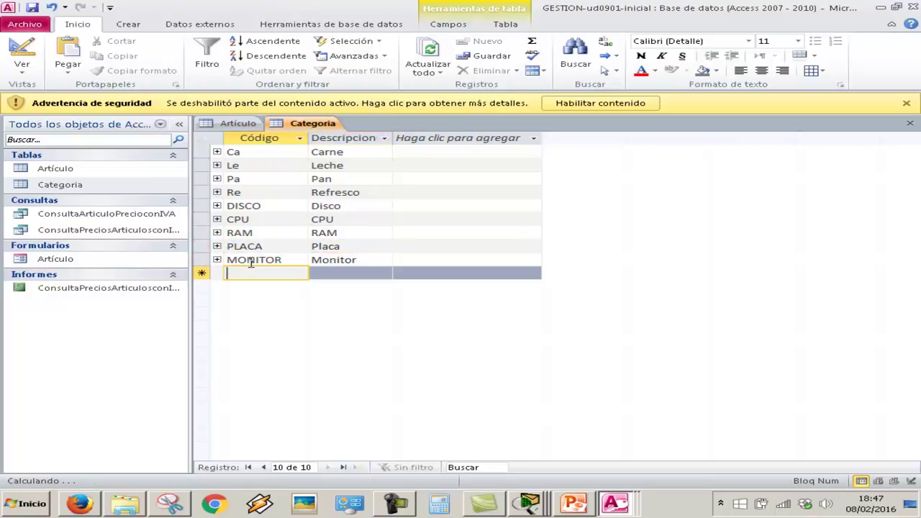
Step: Show the Categoria table's design, and enter disco as the Categoría of Disco duro 500GB in the Artículo table
click(20, 49)
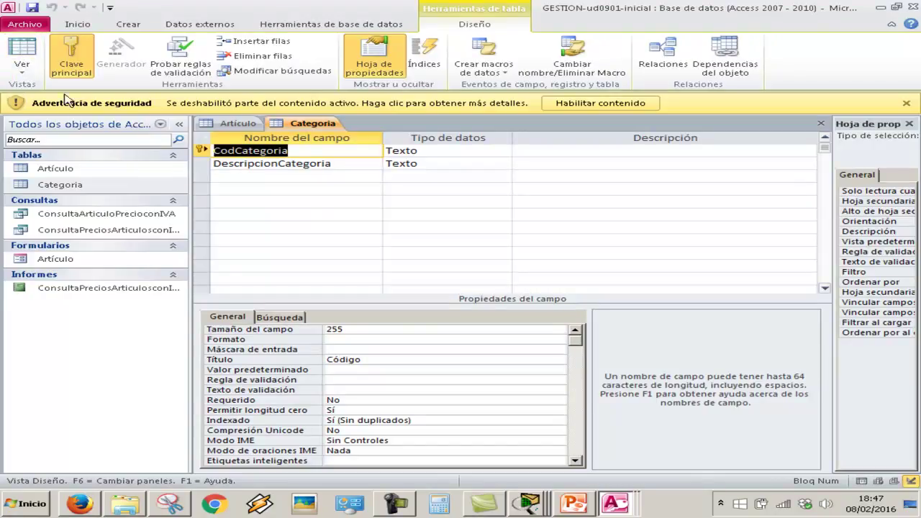
double_click(68, 169)
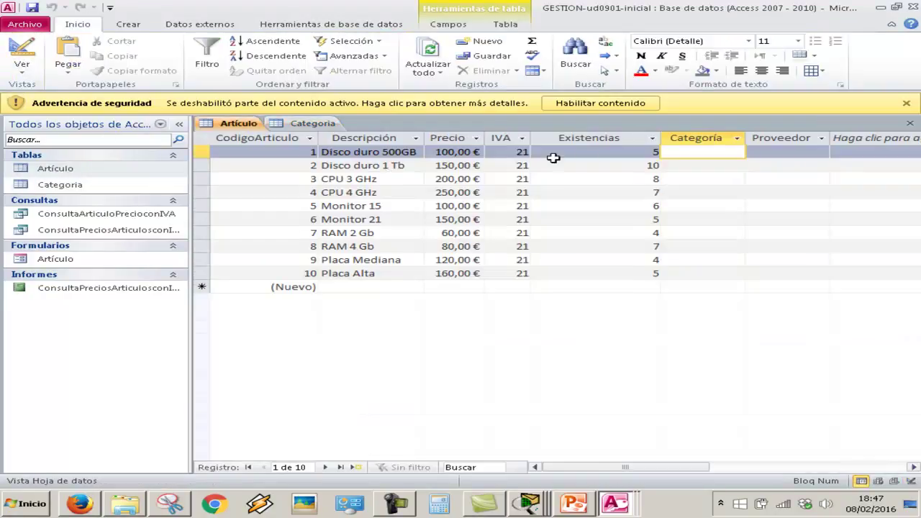
click(733, 152)
text(disco)
key(Tab)
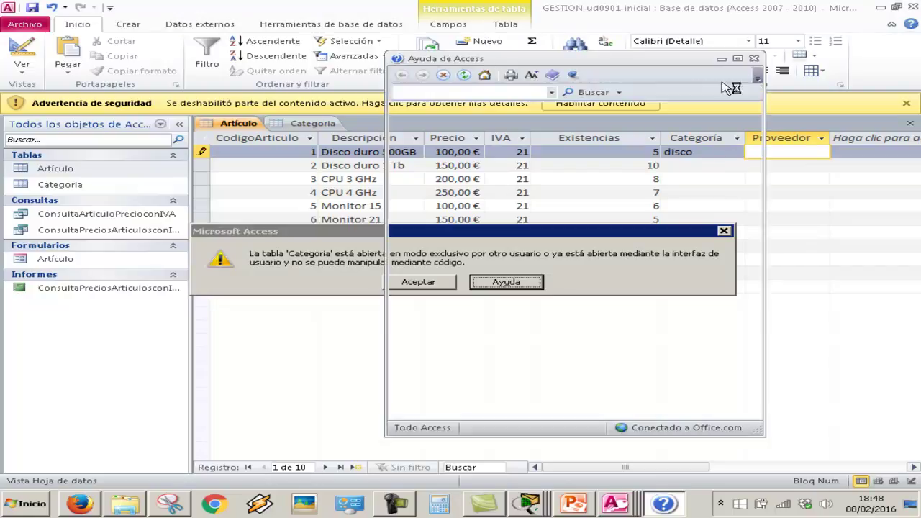
Step: Dismiss the table lock warning and its help window, and close the Categoria table so the article record can be saved
click(755, 59)
click(405, 282)
click(321, 124)
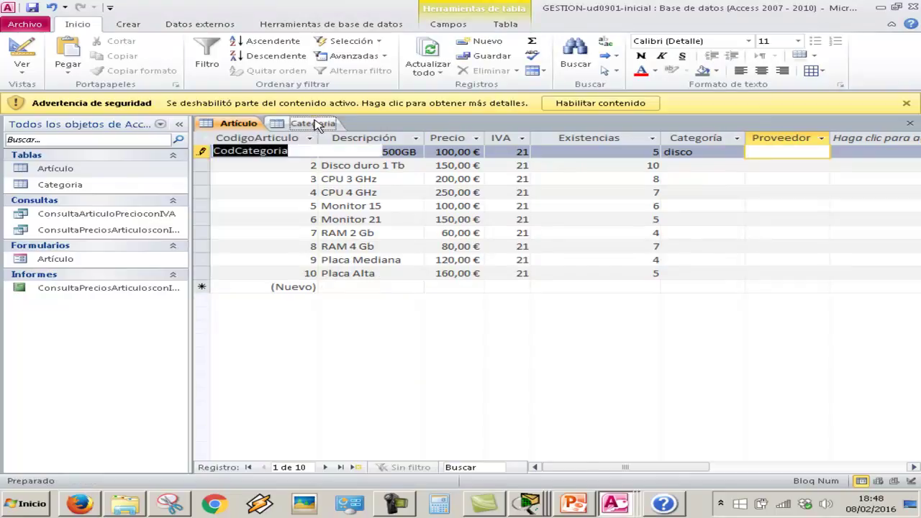
right_click(325, 126)
click(254, 140)
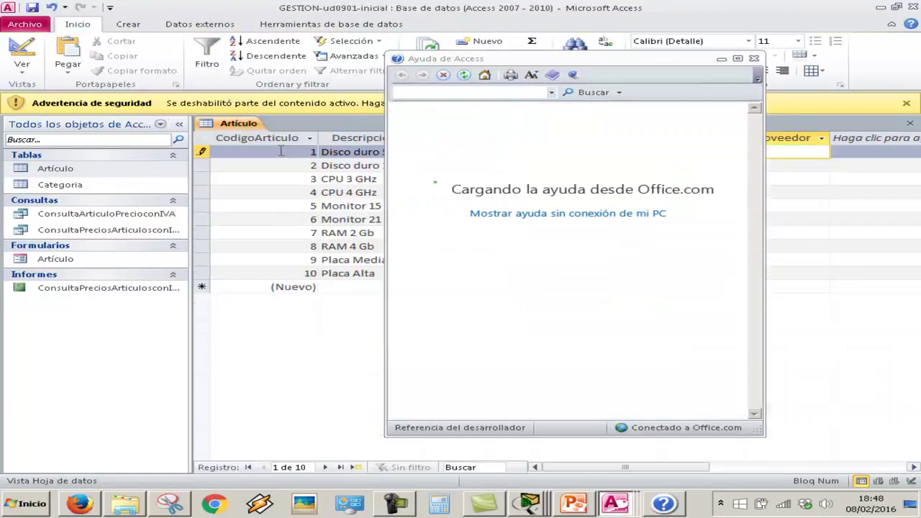
click(753, 59)
click(812, 203)
Step: Set the Categoría to disco for Disco duro 1 Tb and to cpu for CPU 3 GHz and CPU 4 GHz
click(711, 166)
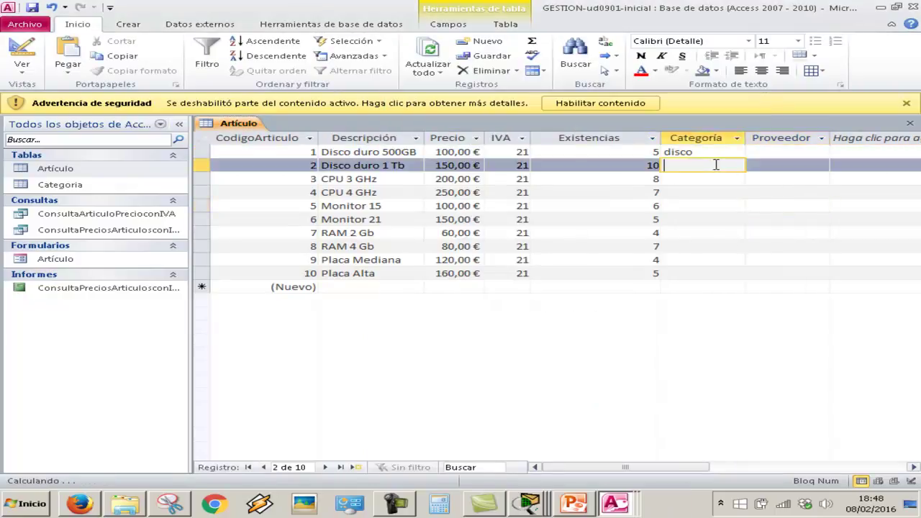
text(disco)
key(Tab)
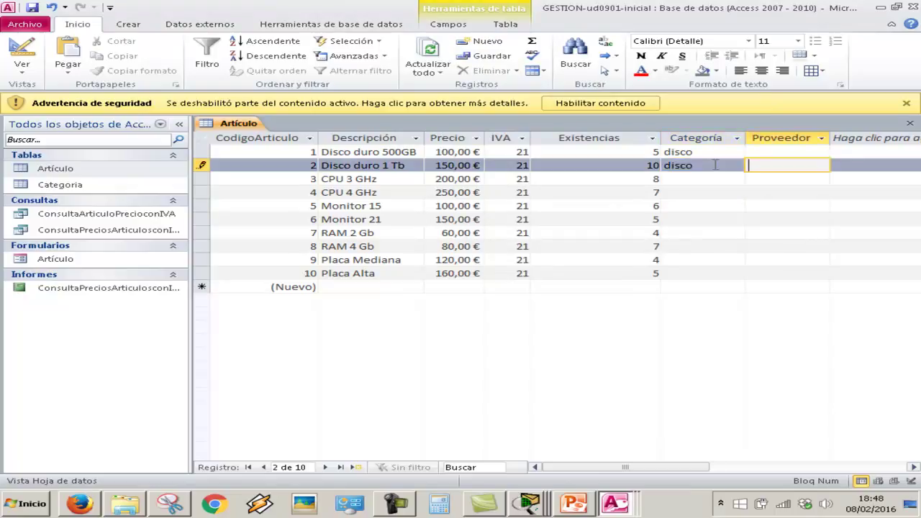
key(Down)
key(shift+Tab)
text(cpu)
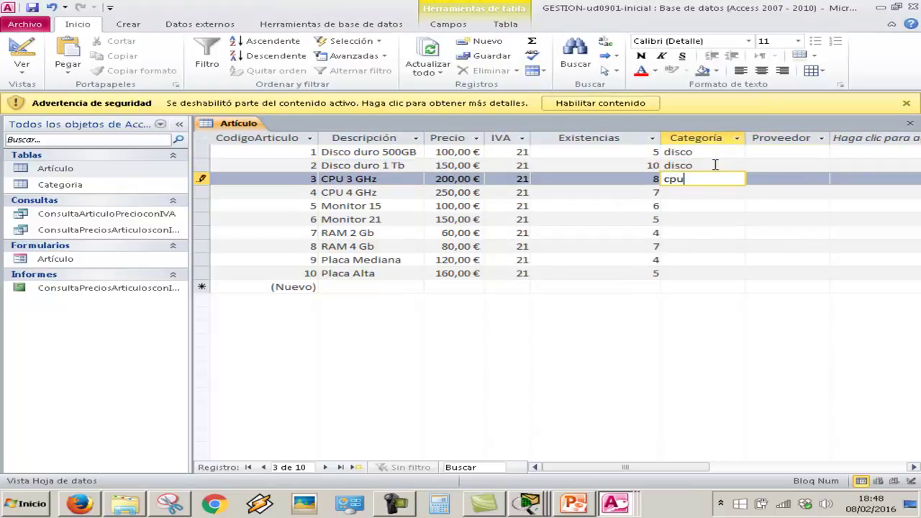
key(Down)
key(Down)
key(Up)
text(c)
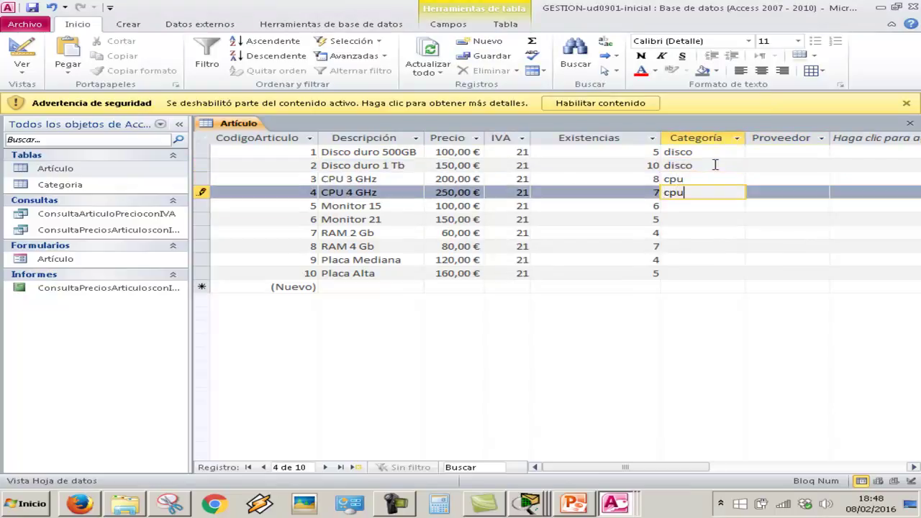
Step: Set the Categoría to monitor for Monitor 15 and Monitor 21, and to ram for RAM 2 Gb and RAM 4 Gb
key(Down)
text(mo)
key(Down)
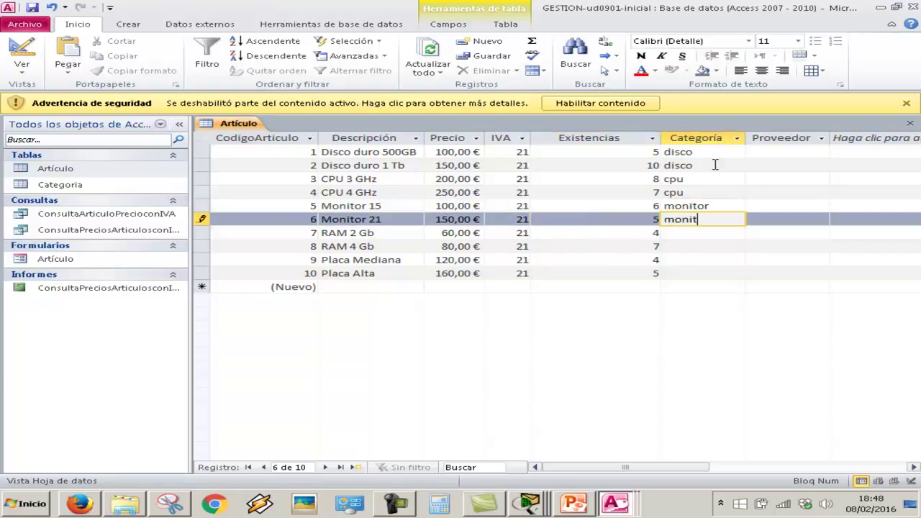
key(Down)
key(Down)
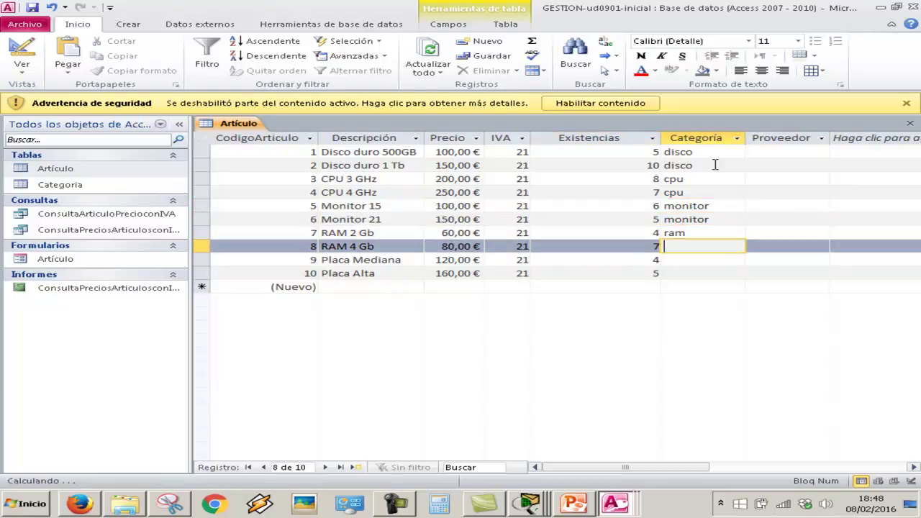
key(Down)
Step: Set the Categoría to placa for Placa Mediana and Placa Alta, and close the security warning and the Artículo table
text(plac)
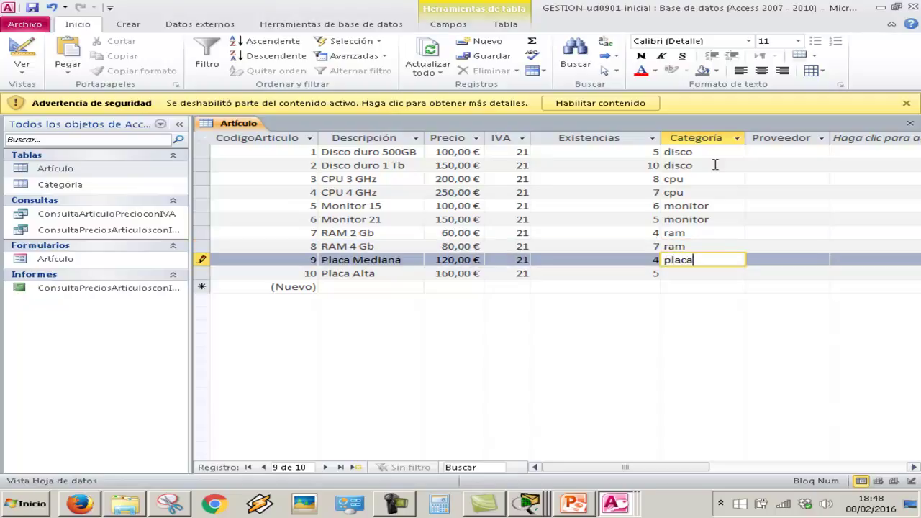
text(a)
key(Down)
text(placa)
key(Tab)
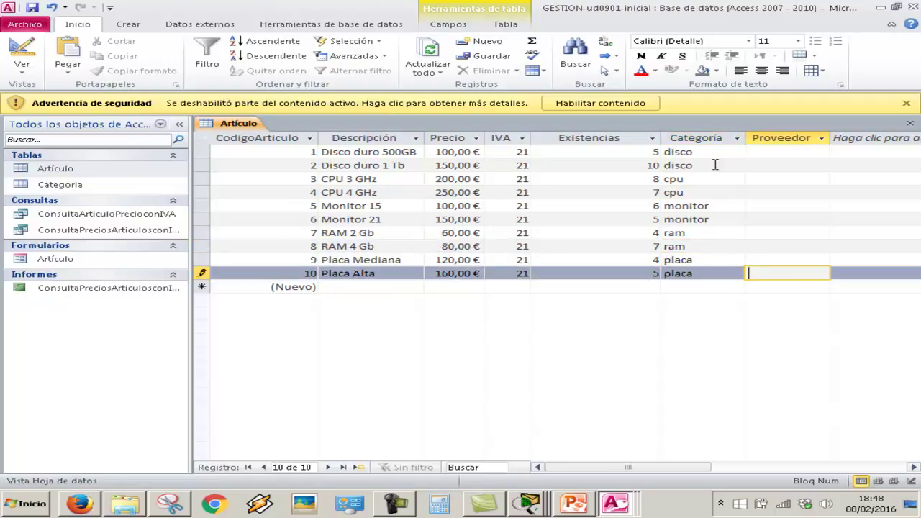
click(906, 103)
click(909, 100)
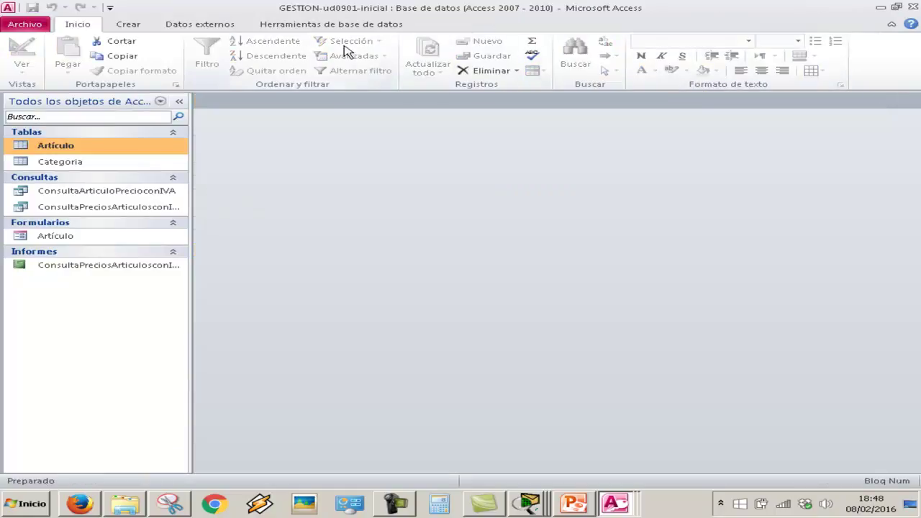
Step: Create a new query in design view based on the Artículo and Categoria tables
click(129, 24)
click(323, 59)
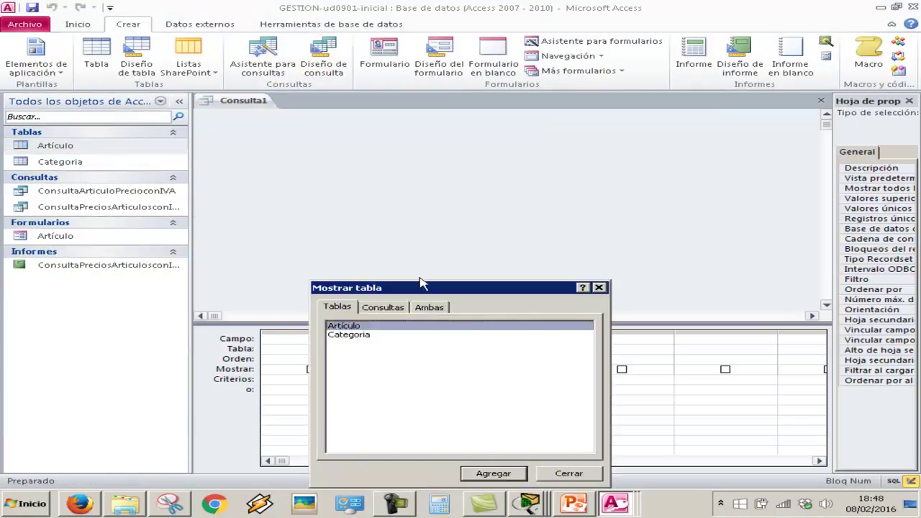
double_click(422, 334)
click(576, 473)
Step: Add DescripcionCategoria, CodigoArticulo and DescripcionArticulo to the query grid in that order, and run the query
click(309, 159)
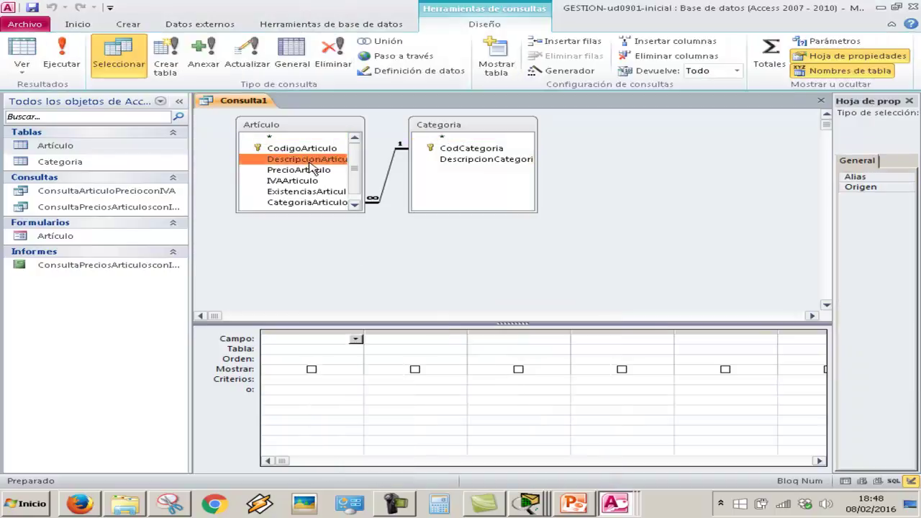
click(459, 160)
drag(461, 164, 314, 344)
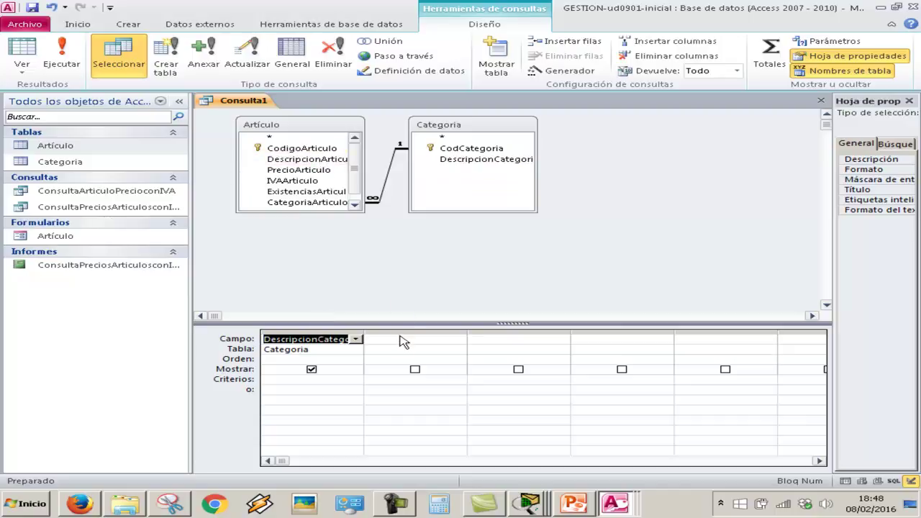
drag(302, 148, 450, 345)
drag(298, 160, 515, 341)
click(62, 54)
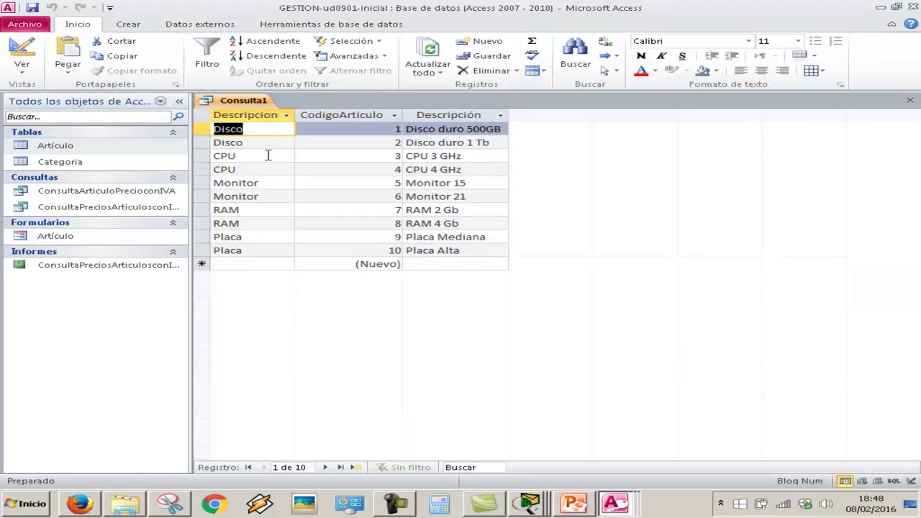
Step: Sort the query by DescripcionCategoria and CodigoArticulo, both Ascendente, and show its datasheet
click(21, 69)
click(59, 213)
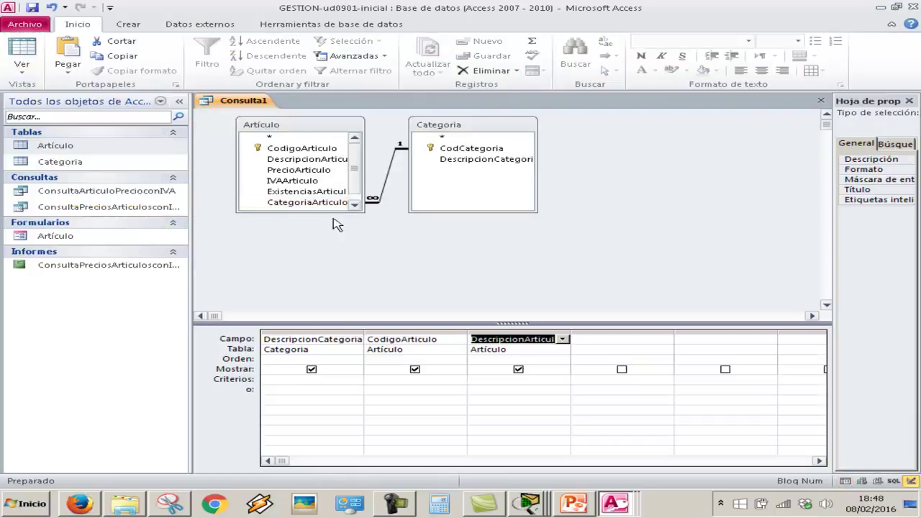
click(341, 359)
click(355, 359)
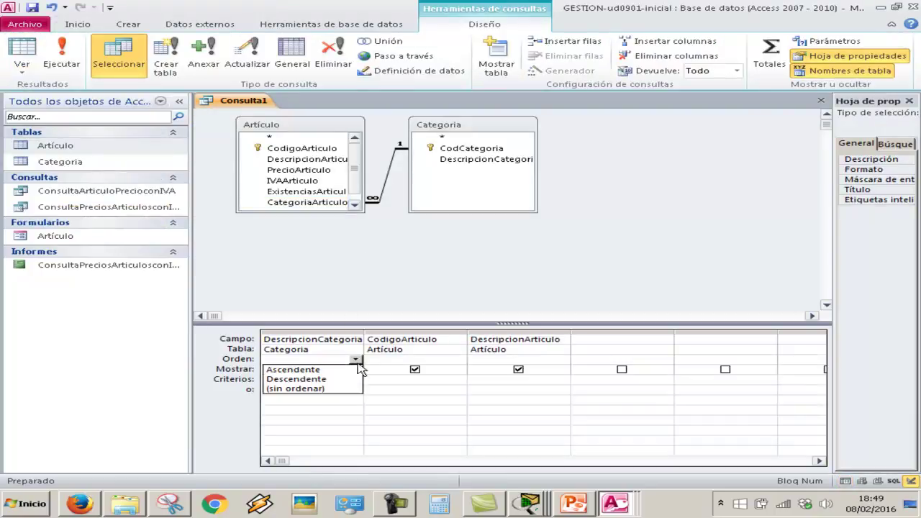
click(291, 369)
click(430, 358)
click(459, 359)
click(453, 370)
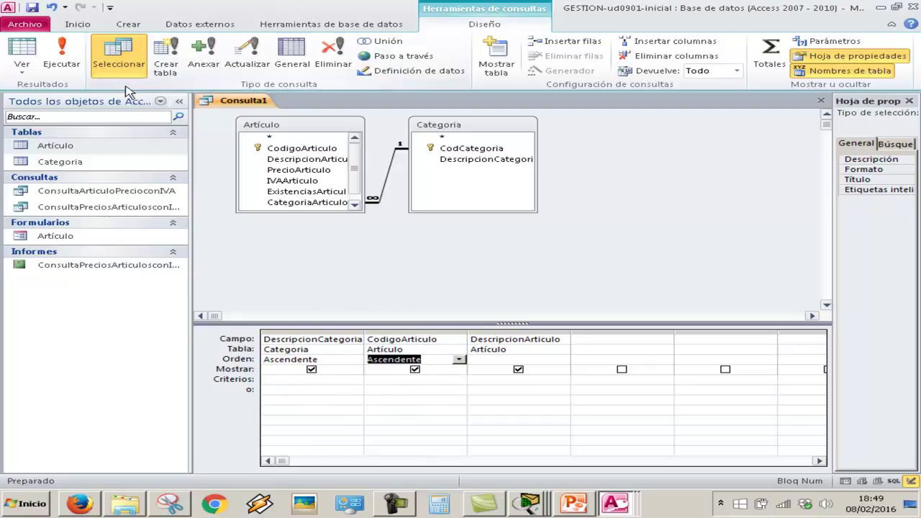
click(13, 46)
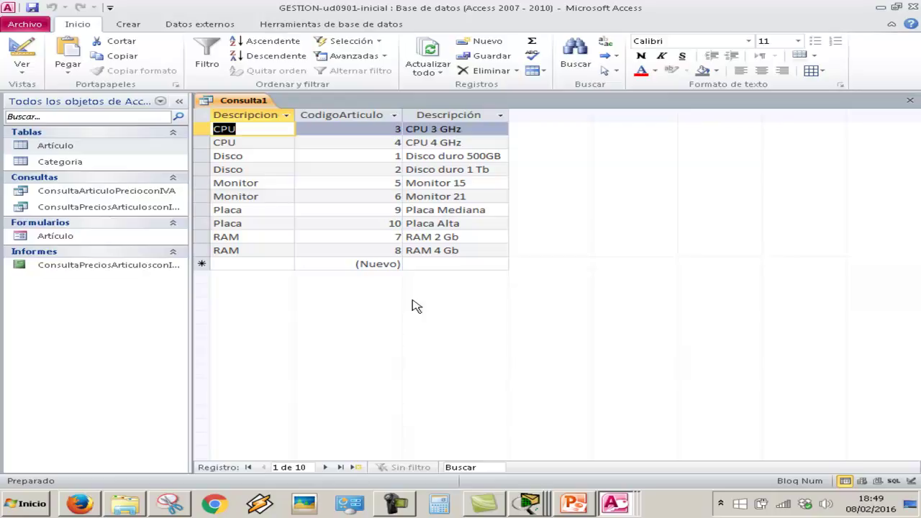
Step: Save the query as "Consulta de categorías y artículos"
click(32, 7)
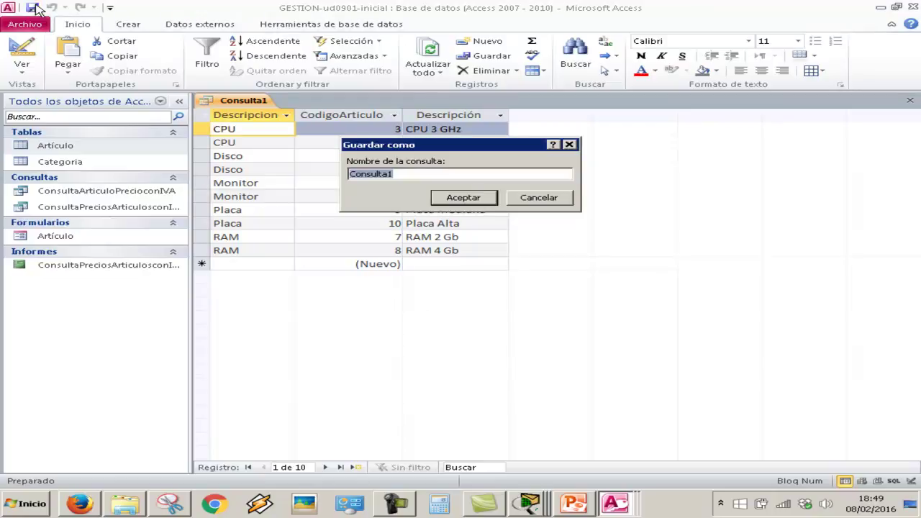
text(C)
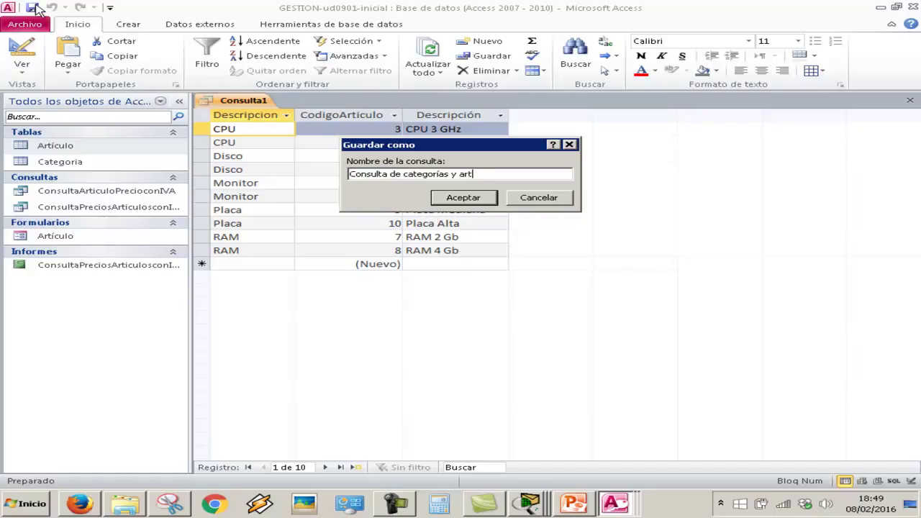
text(os)
key(Return)
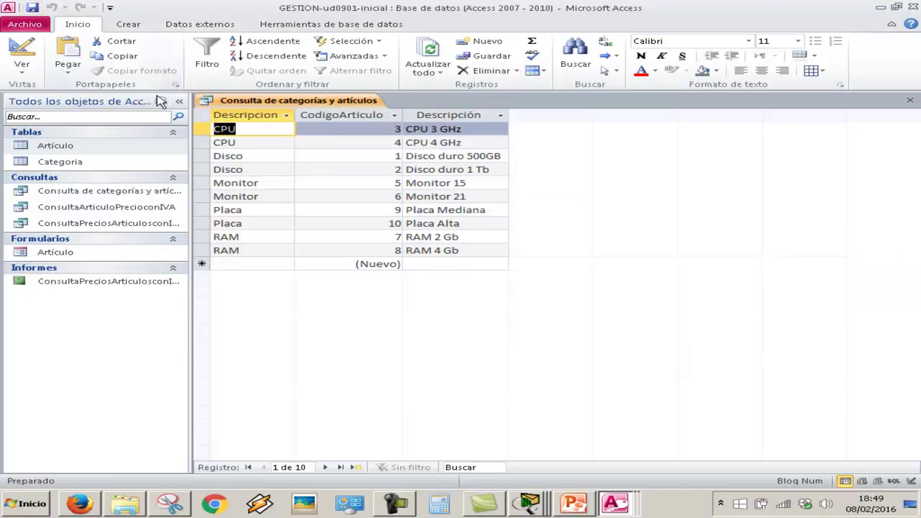